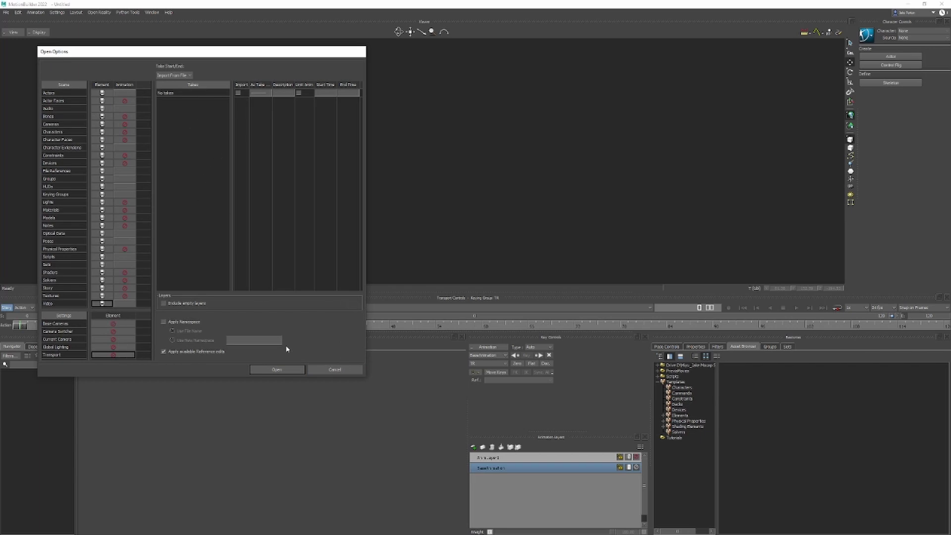
- Open the m_tal_nrw_body_preview.FBX scene with all elements and set the current character to None
click(276, 370)
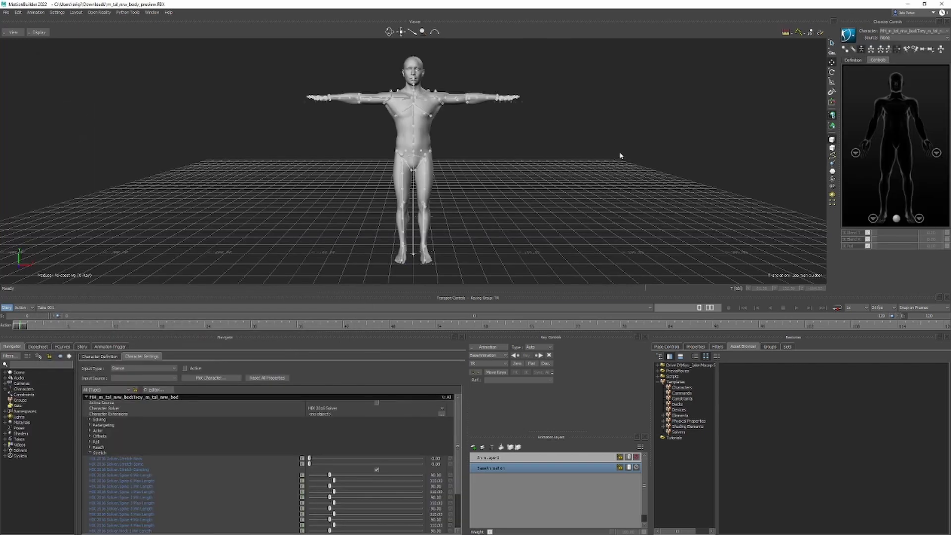
click(853, 60)
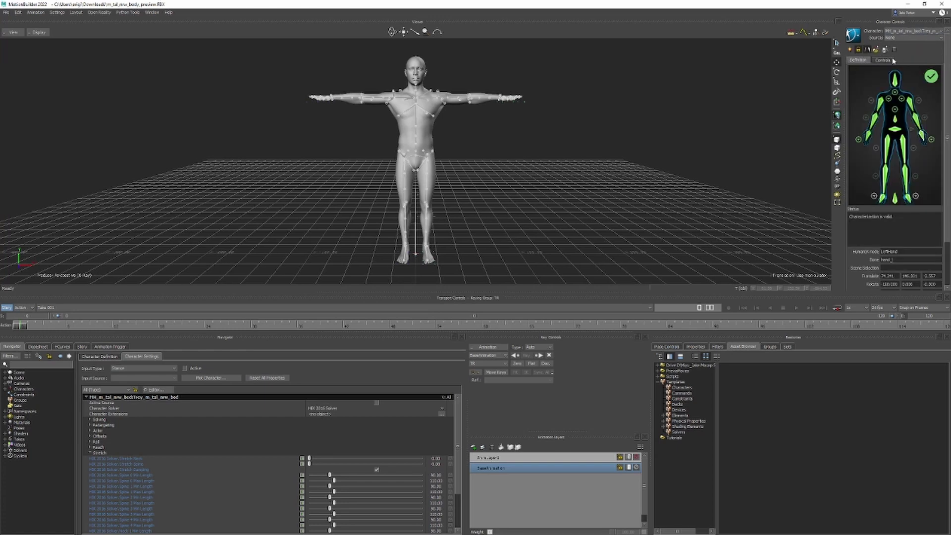
click(902, 37)
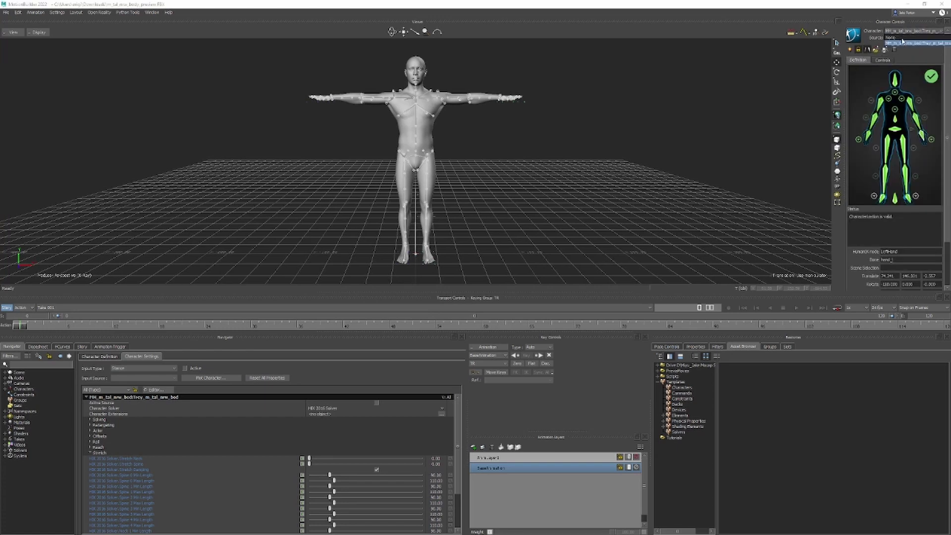
click(902, 41)
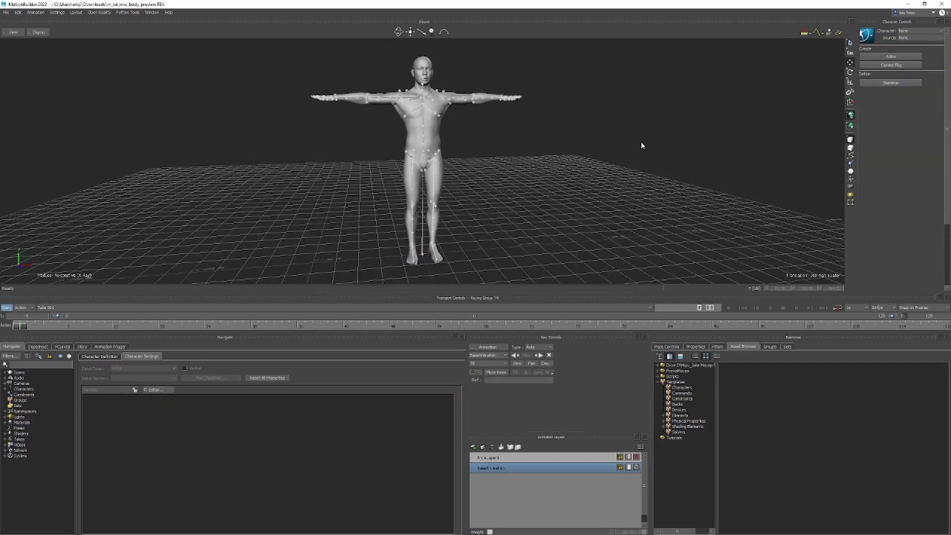
- Try to create a control rig by defining a new skeleton character, and set the current character back to None
click(890, 65)
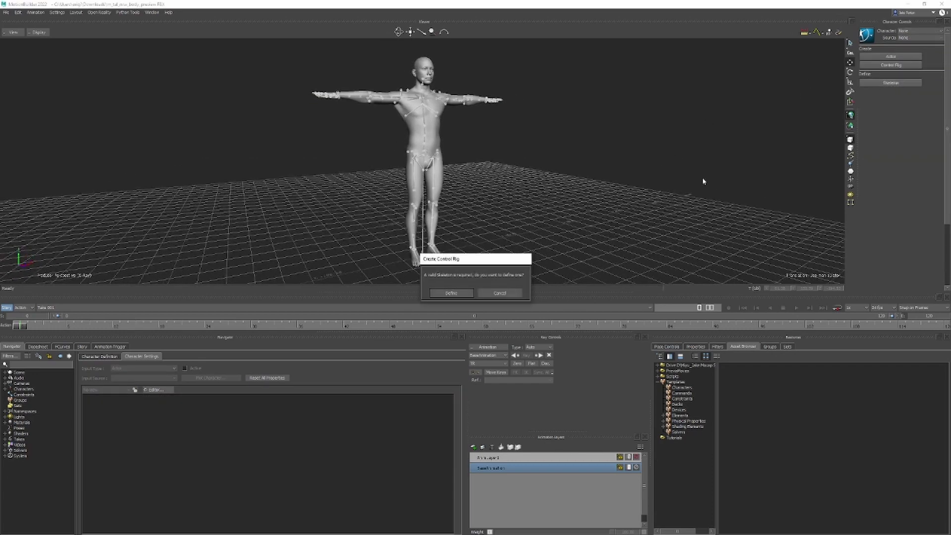
click(449, 293)
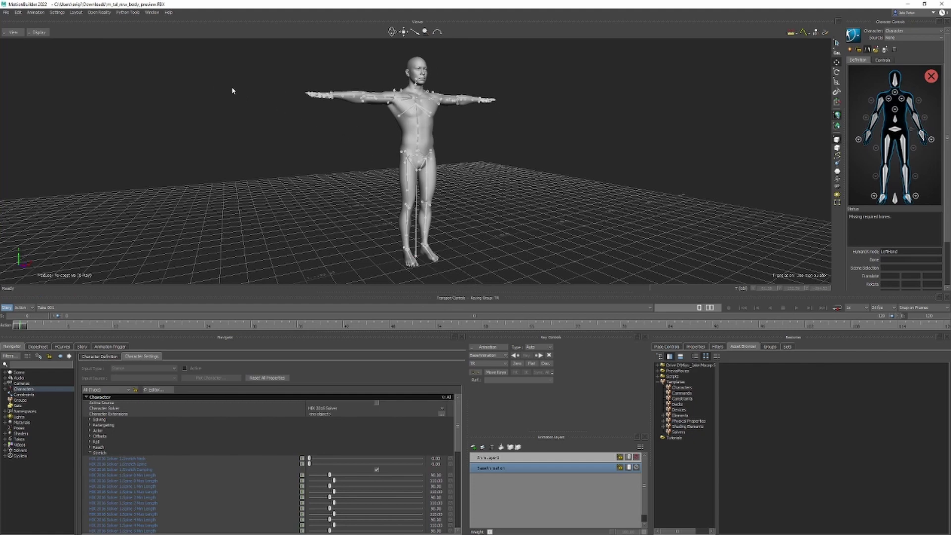
click(6, 12)
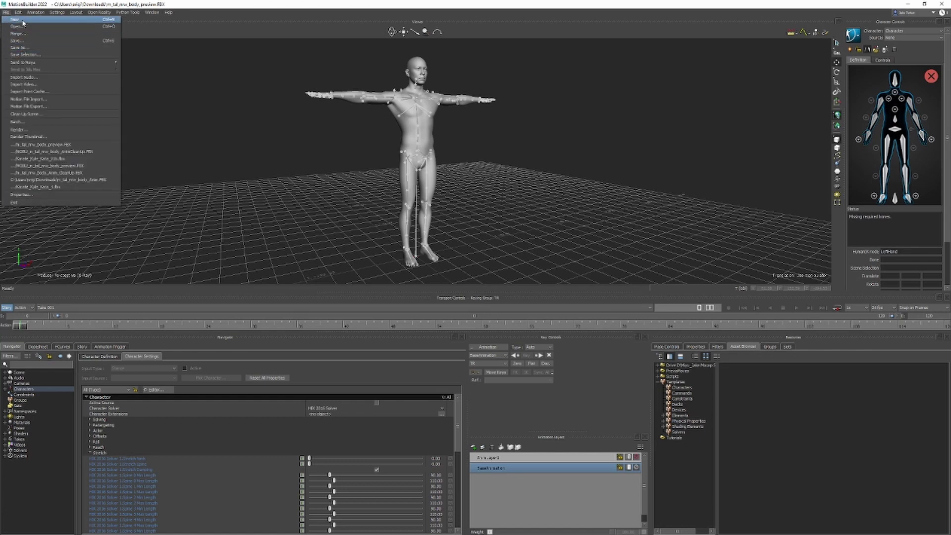
click(913, 31)
click(902, 37)
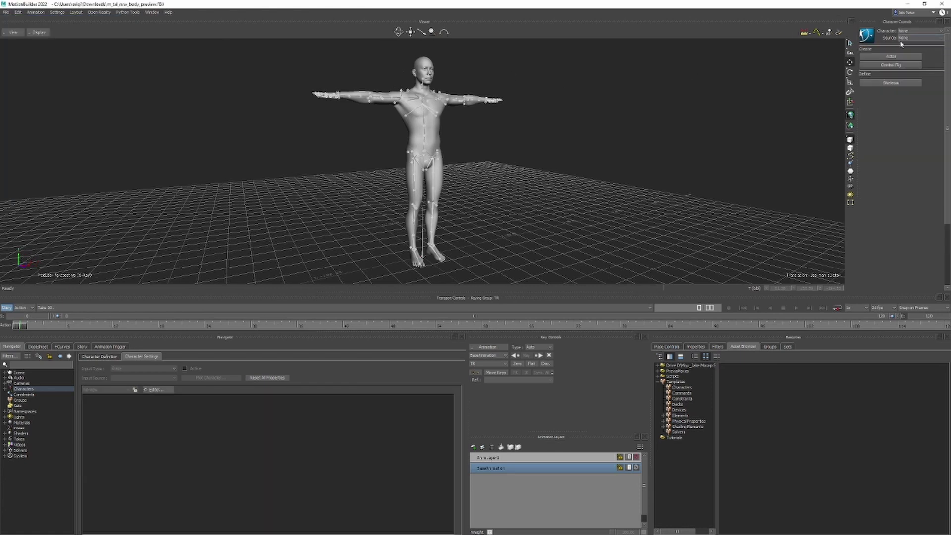
- Delete the newly defined empty character from the scene's characters
click(5, 389)
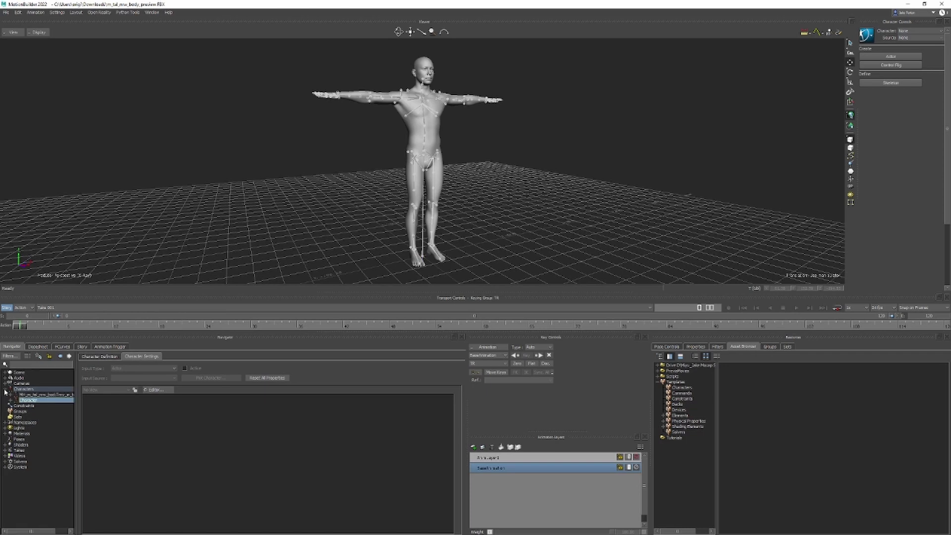
right_click(27, 402)
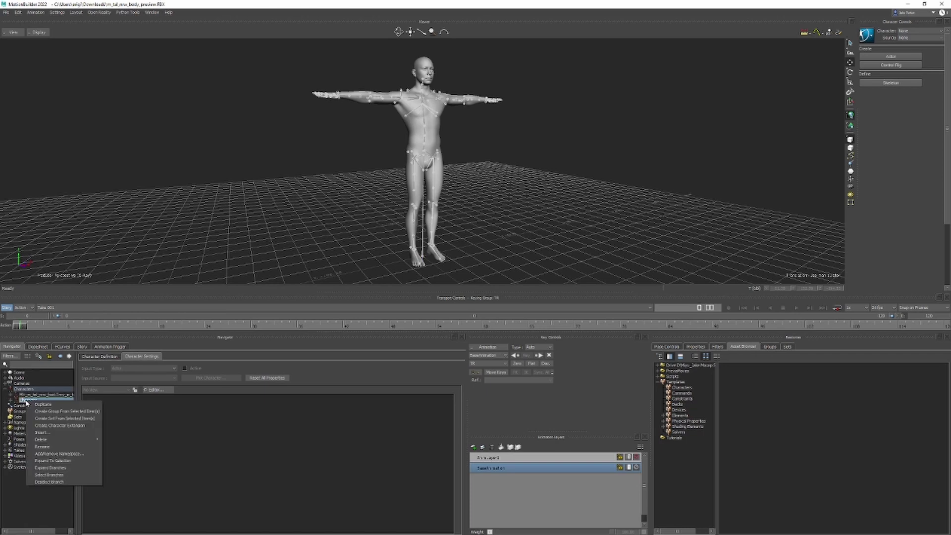
click(57, 473)
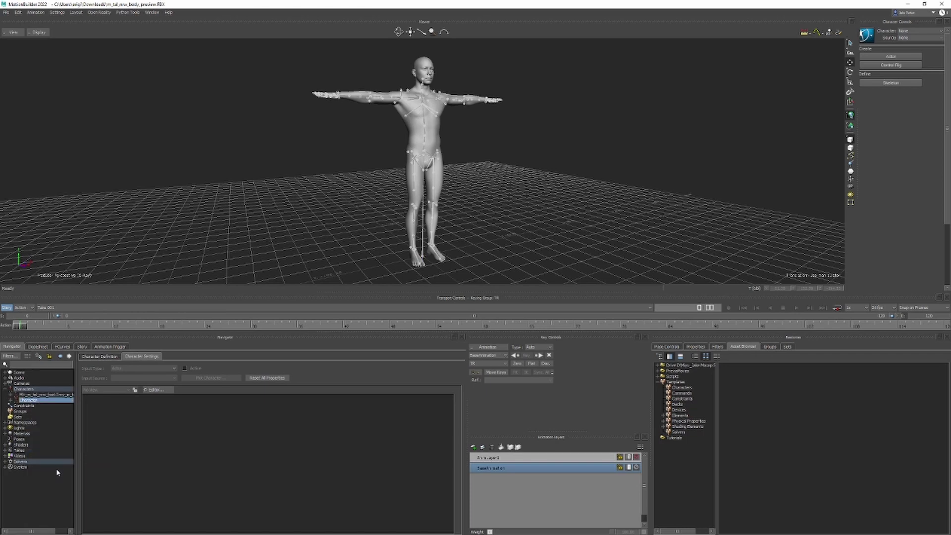
right_click(51, 400)
mouse_move(101, 440)
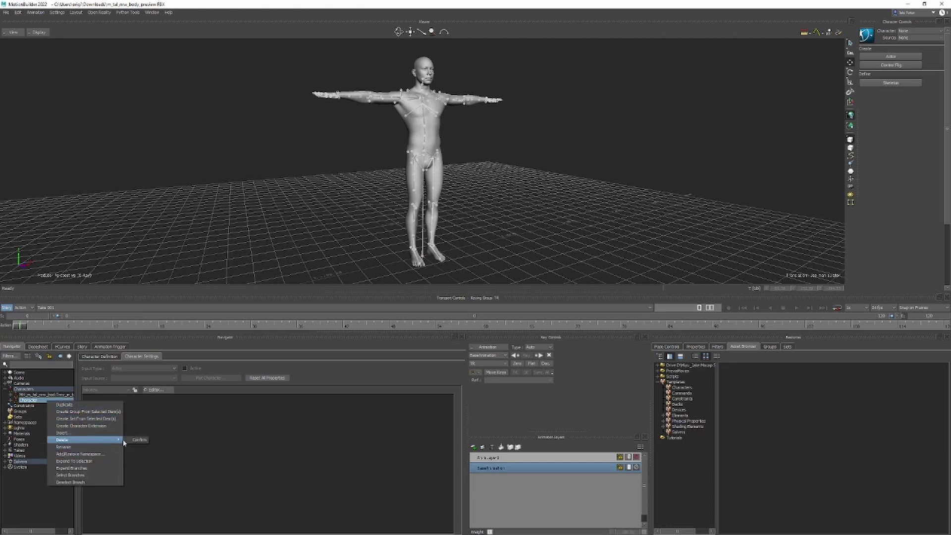
click(143, 441)
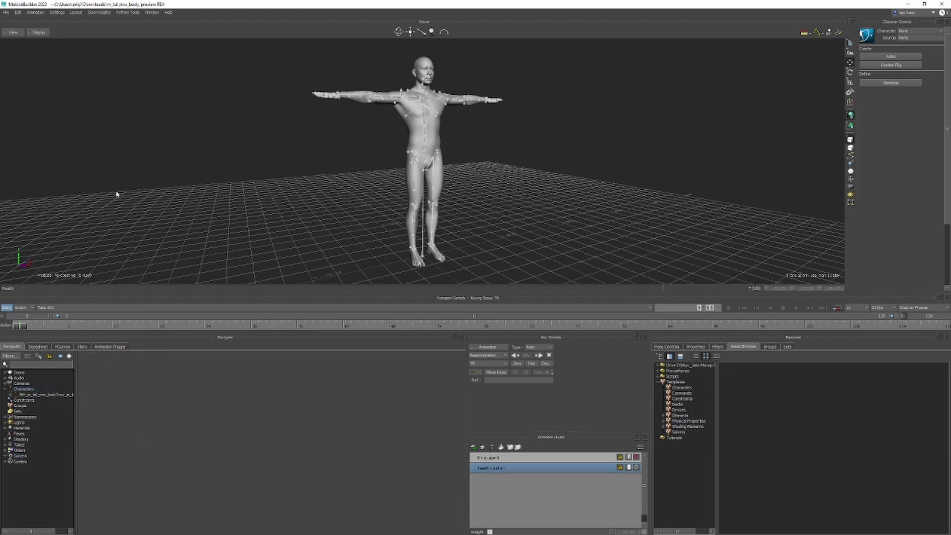
- Import the motion file Karate_Kyle_Kata_V1b.fbx into the scene using the Create option
click(7, 12)
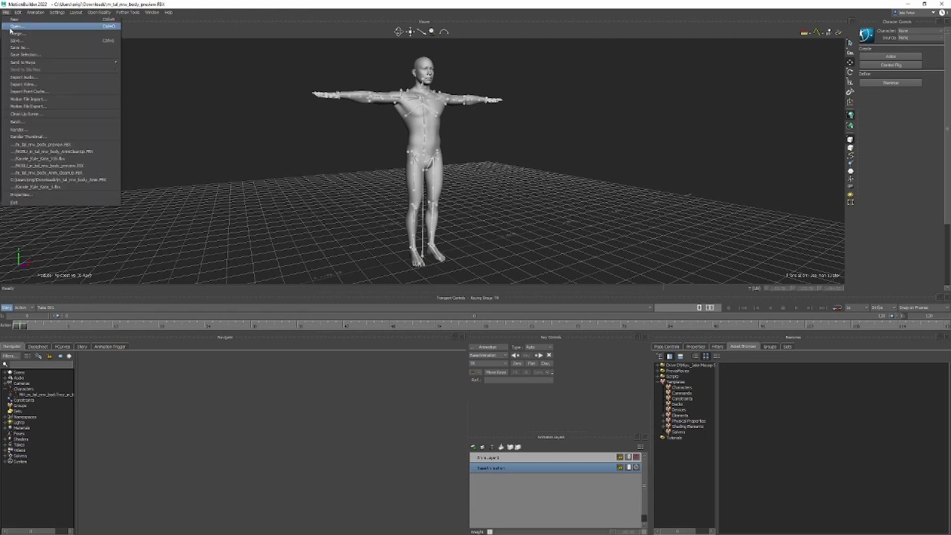
click(29, 100)
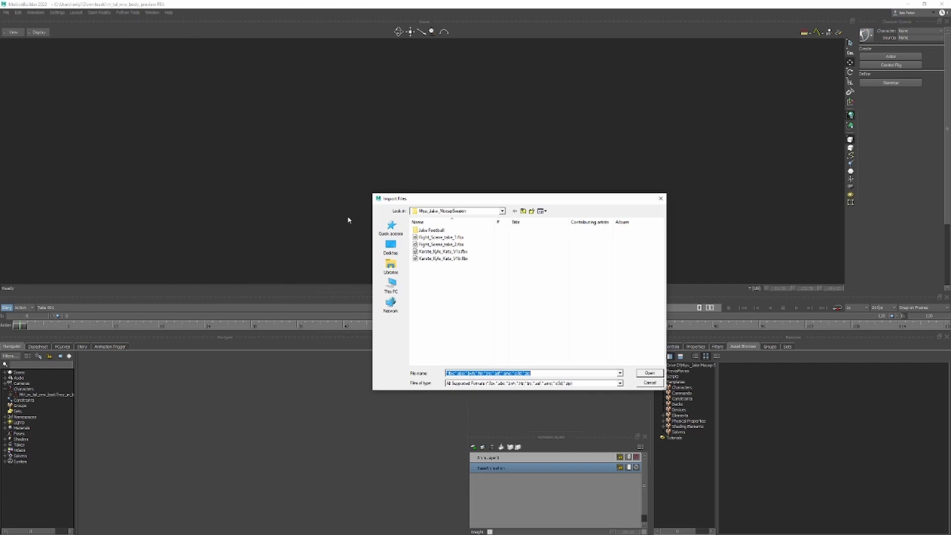
double_click(449, 259)
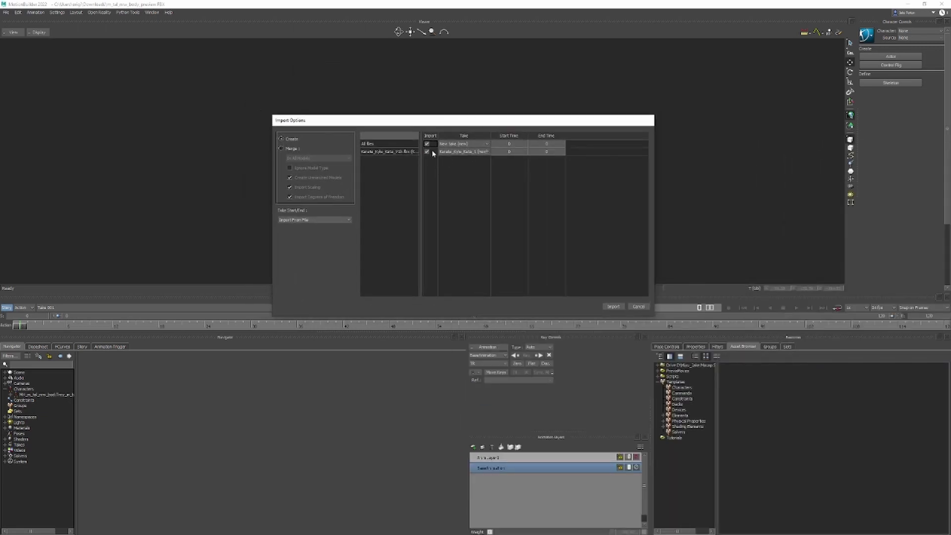
click(613, 306)
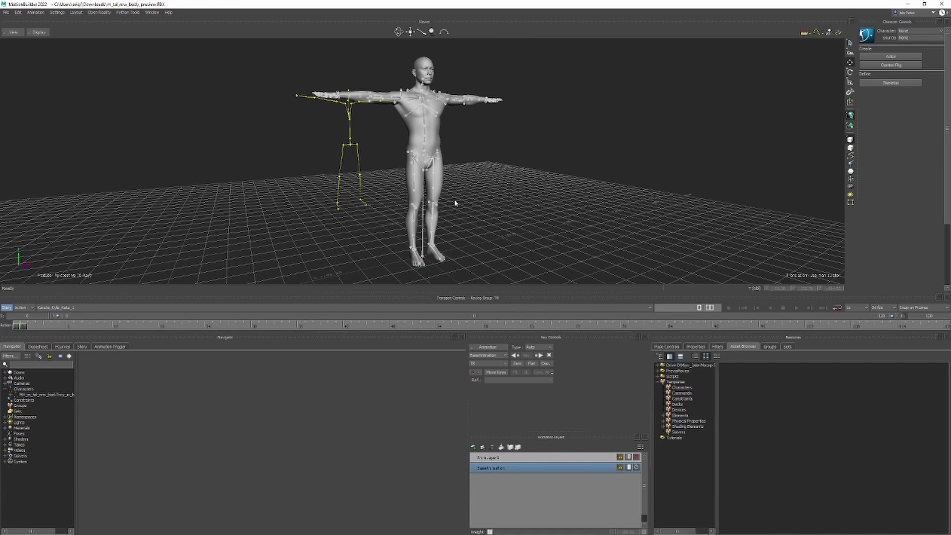
- Start a new skeleton definition to characterize the imported mocap skeleton
drag(454, 203, 403, 180)
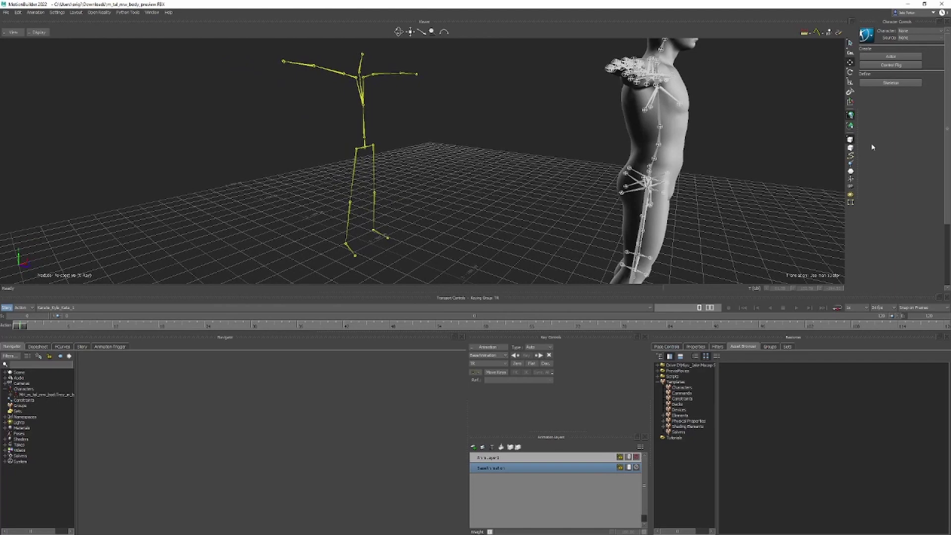
click(889, 83)
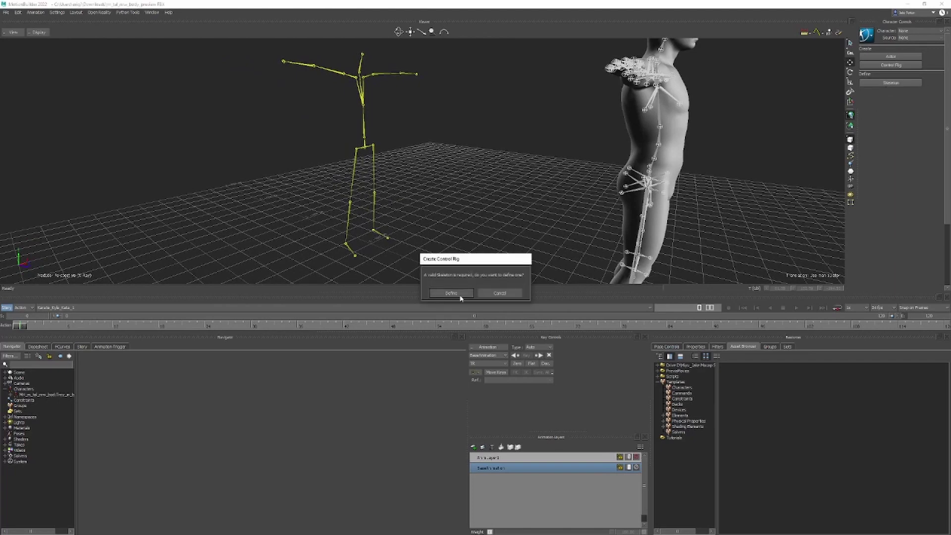
click(450, 293)
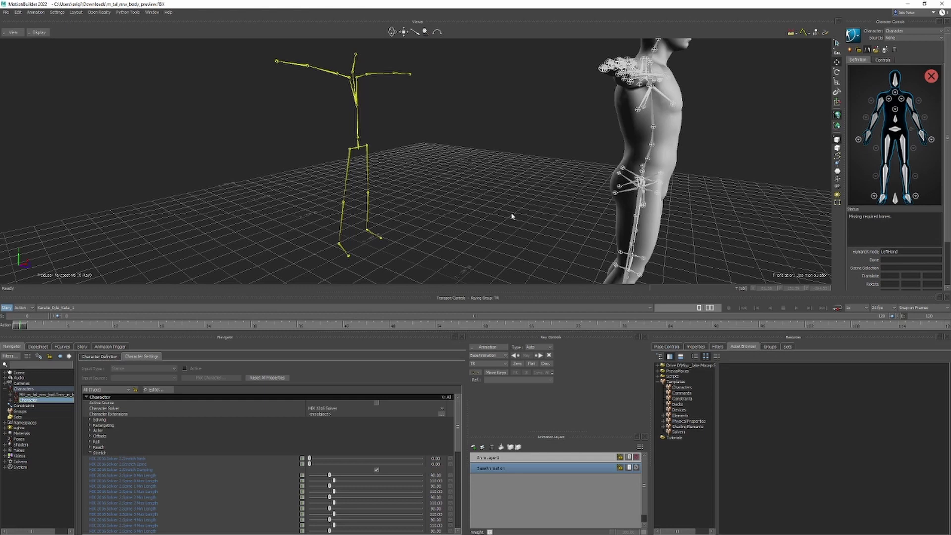
- Assign the mocap skeleton's hip joint to the Hips slot of the character definition
scroll(396, 194, up, 3)
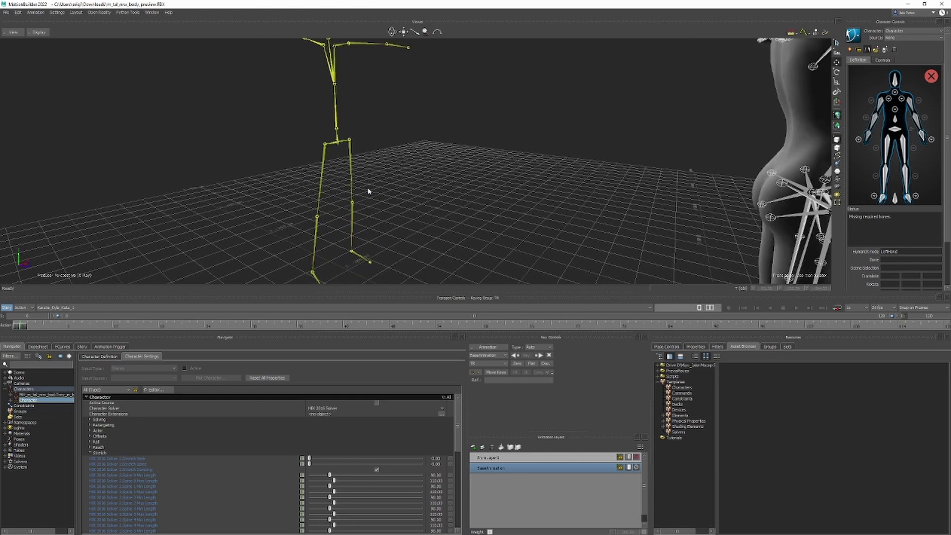
click(334, 140)
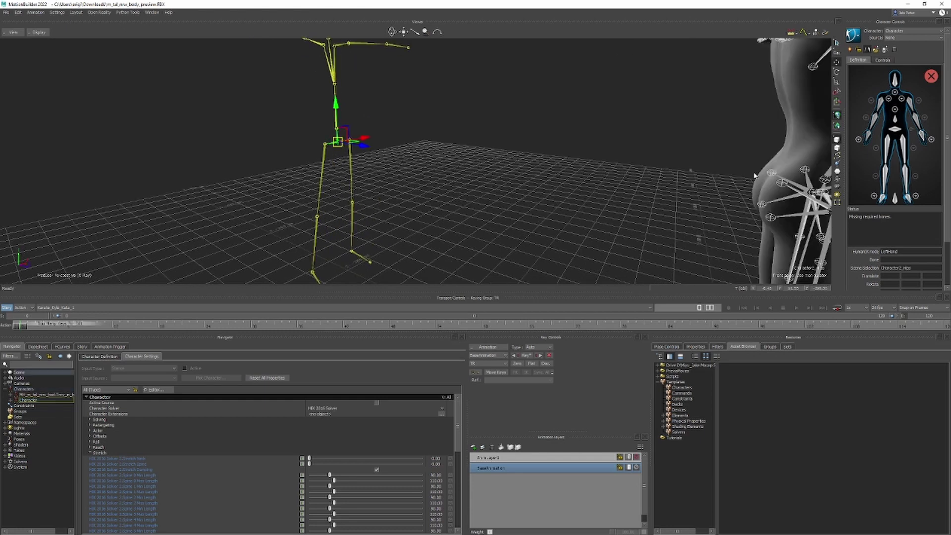
right_click(895, 130)
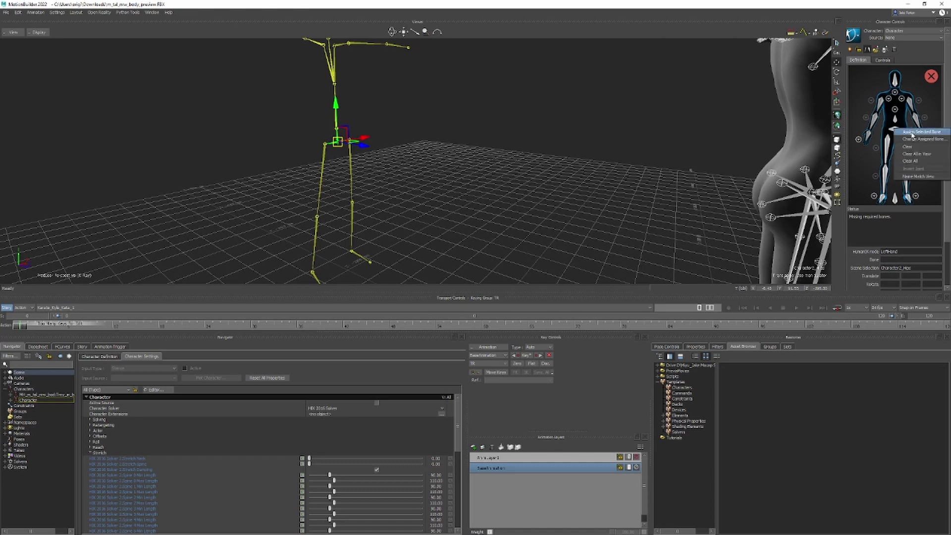
click(912, 133)
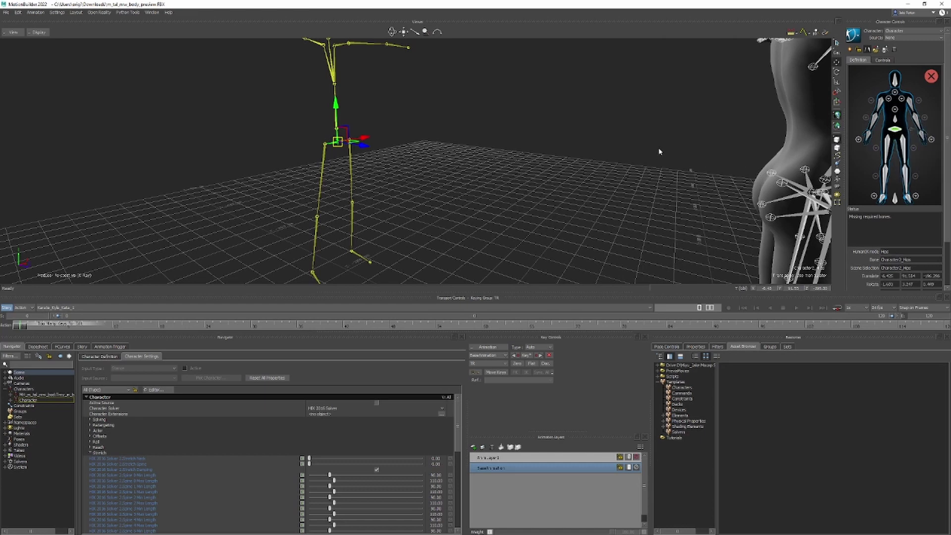
- Assign the mocap skeleton's two spine joints to the Spine and Spine1 slots of the character definition
key(Page_Down)
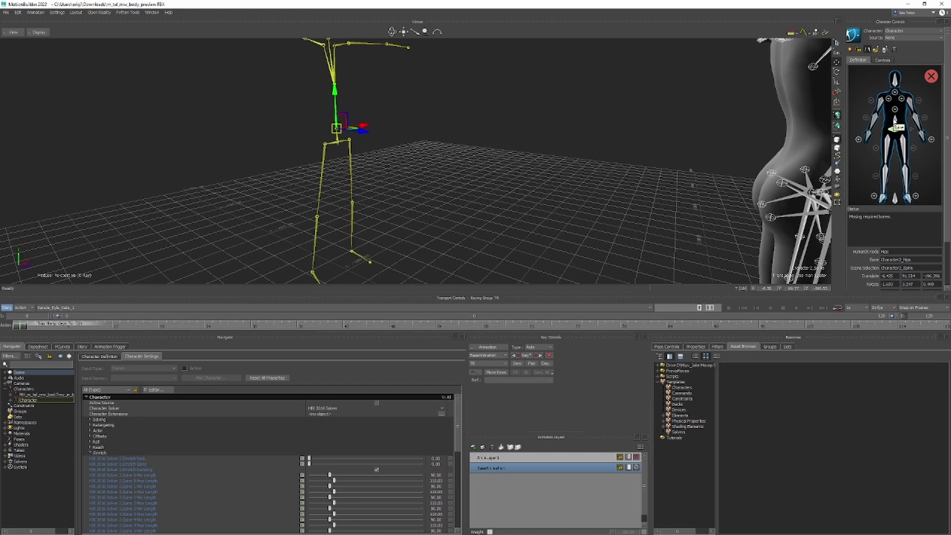
right_click(898, 125)
click(900, 124)
key(Page_Down)
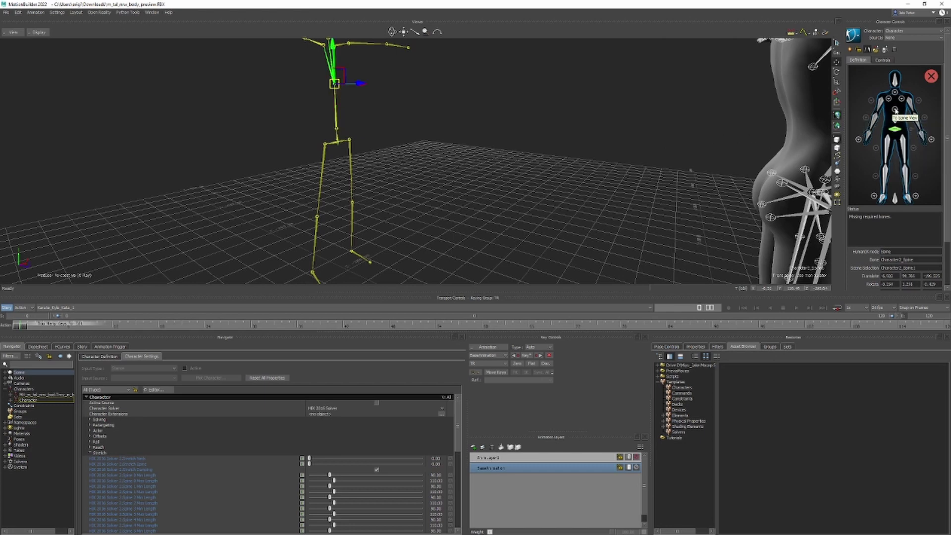
click(896, 114)
right_click(894, 175)
click(906, 181)
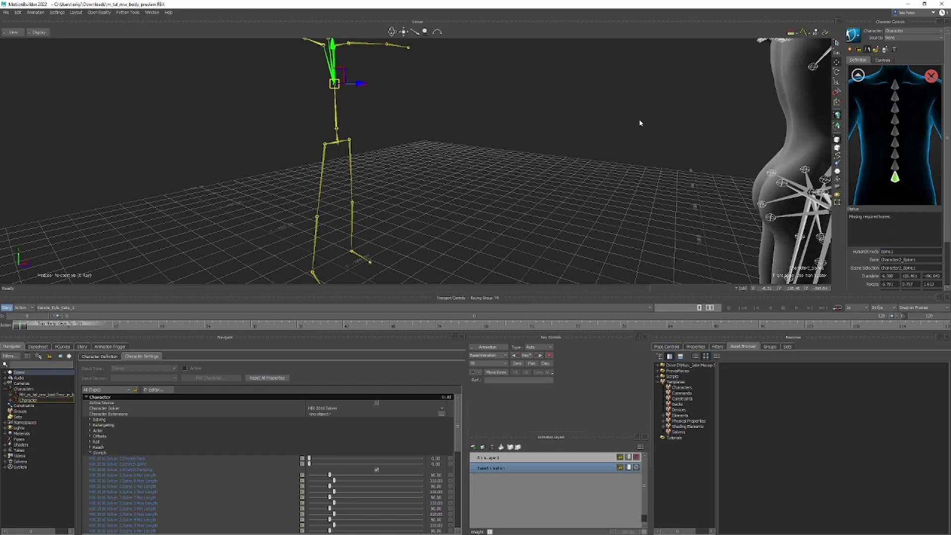
- Assign the mocap skeleton's neck joint to the base Neck slot of the character definition
key(Page_Down)
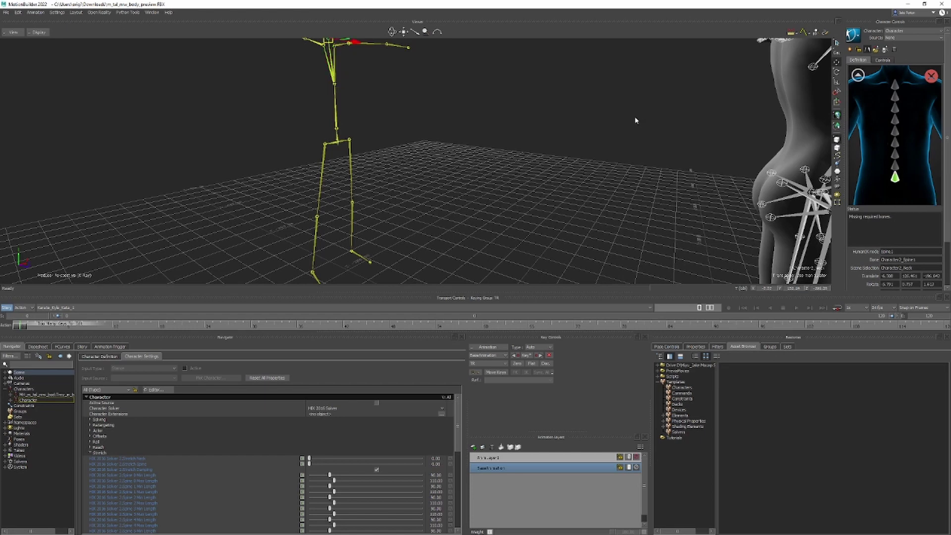
click(858, 75)
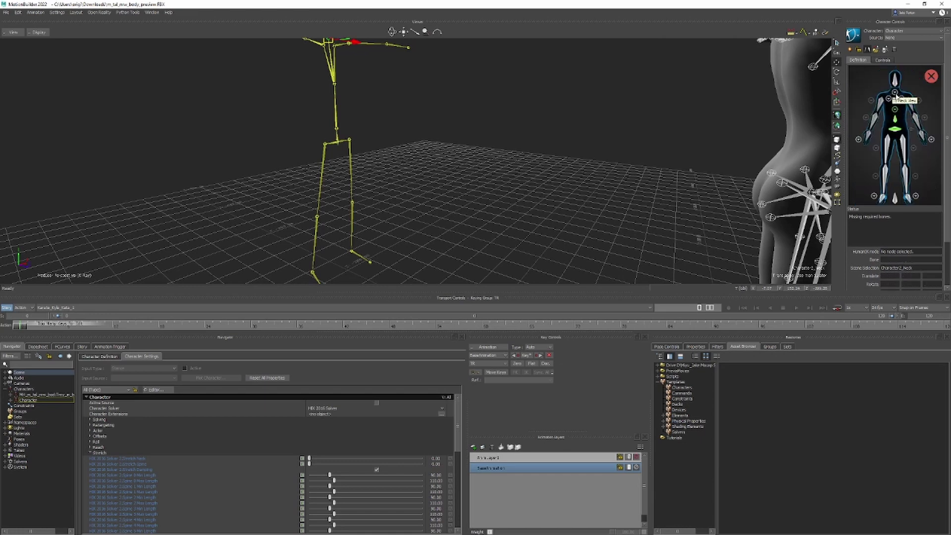
click(895, 96)
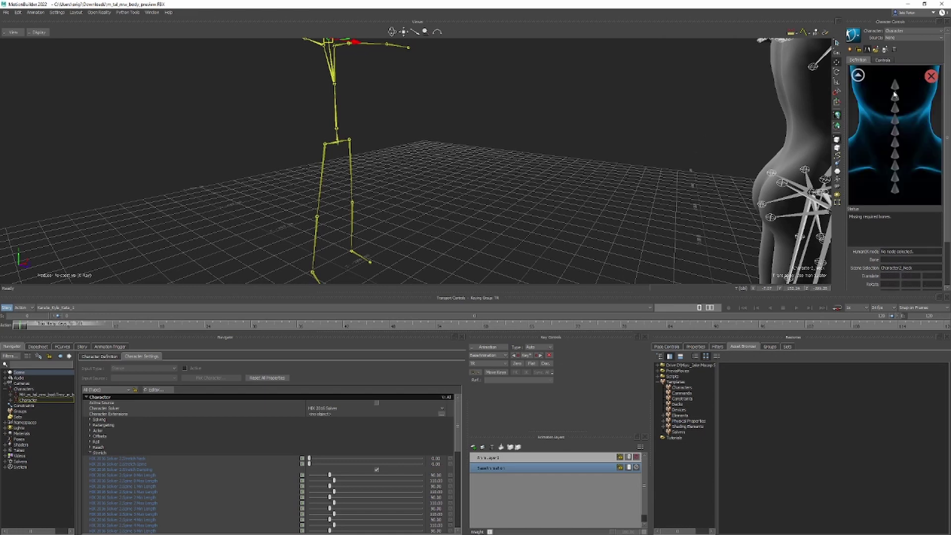
right_click(895, 191)
click(919, 192)
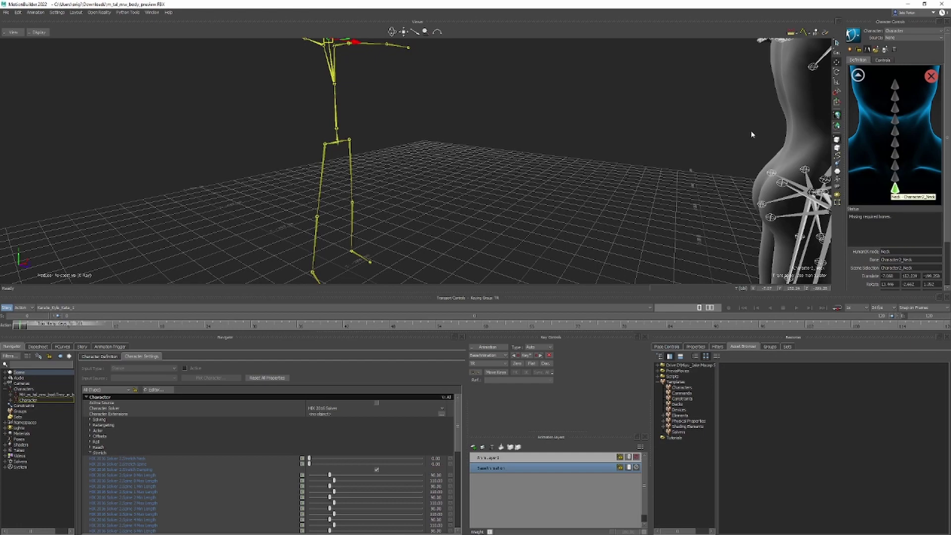
- Assign the mocap skeleton's head joint to the Head slot of the full-body character definition
key(f)
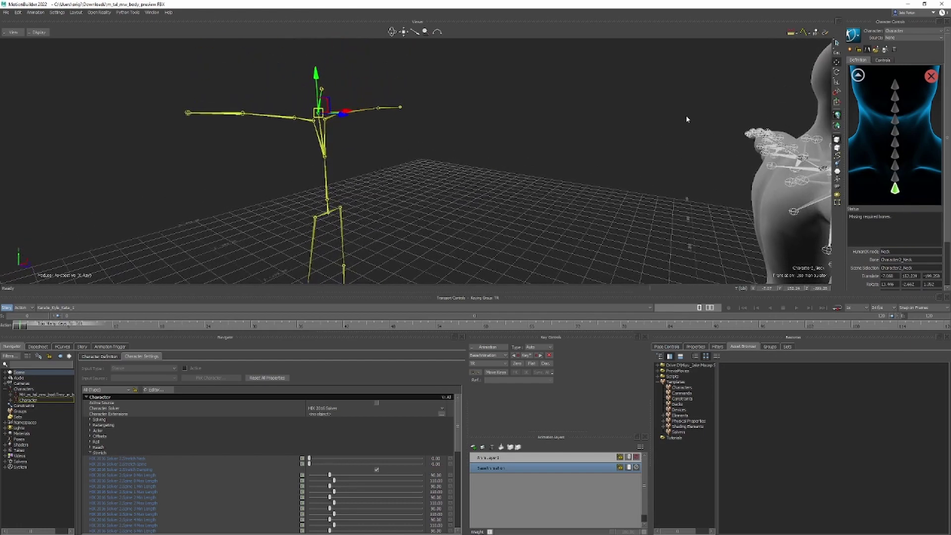
key(Down)
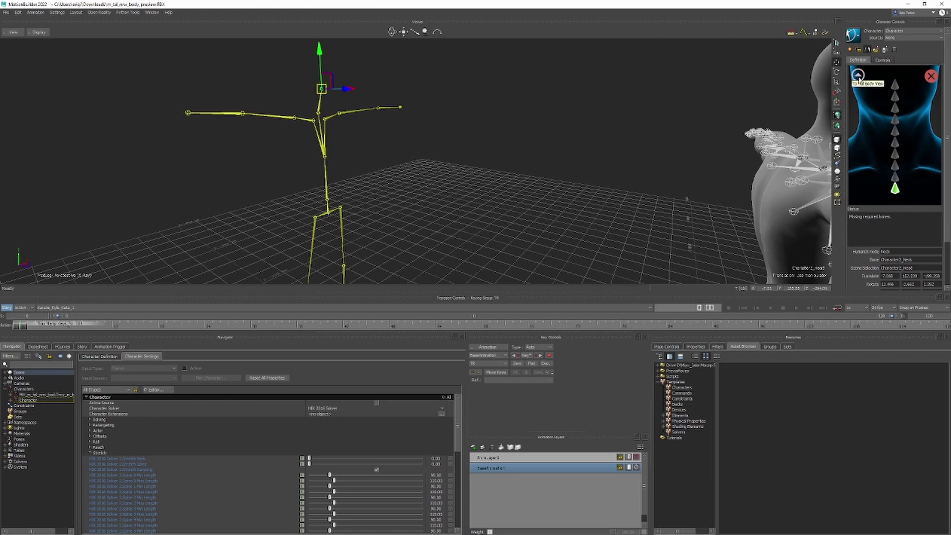
click(858, 76)
right_click(896, 80)
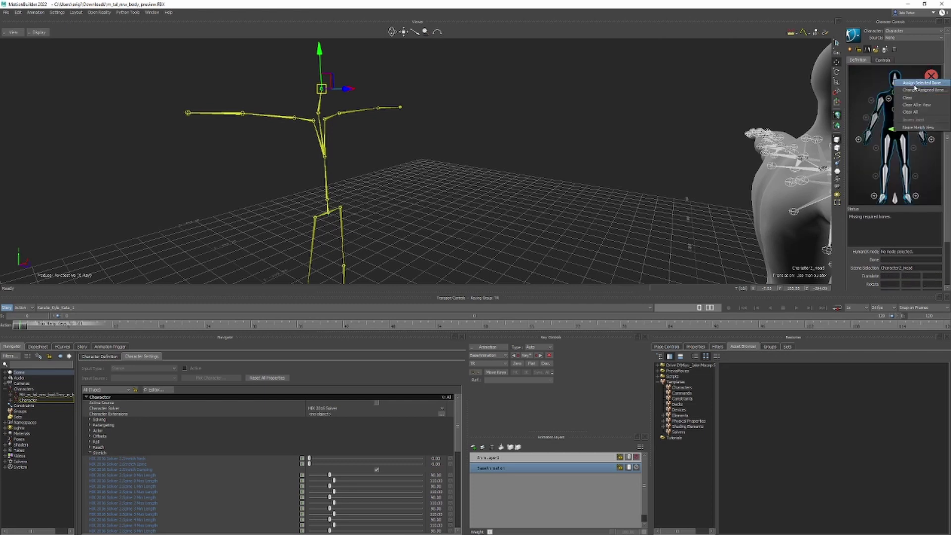
click(914, 84)
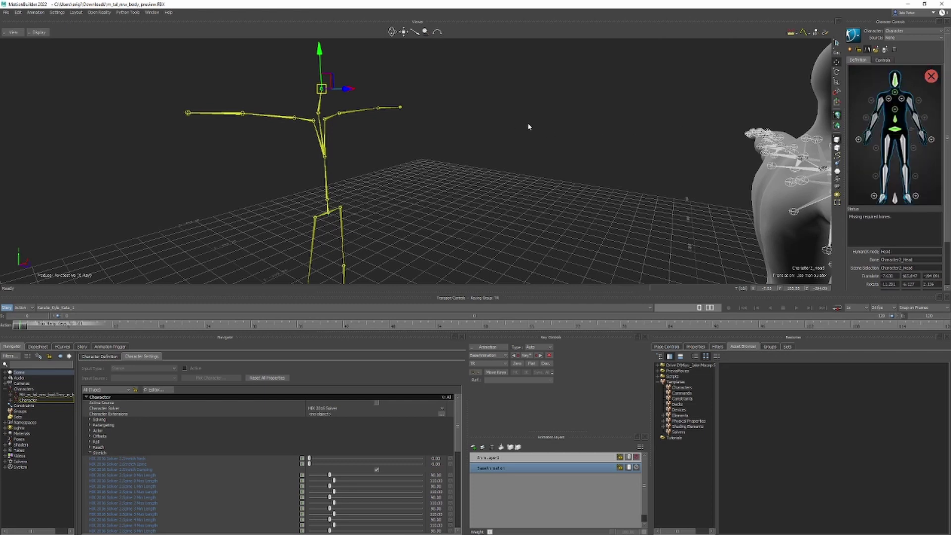
- Assign the mocap skeleton's left shoulder joint to the LeftShoulder slot of the character definition
click(333, 115)
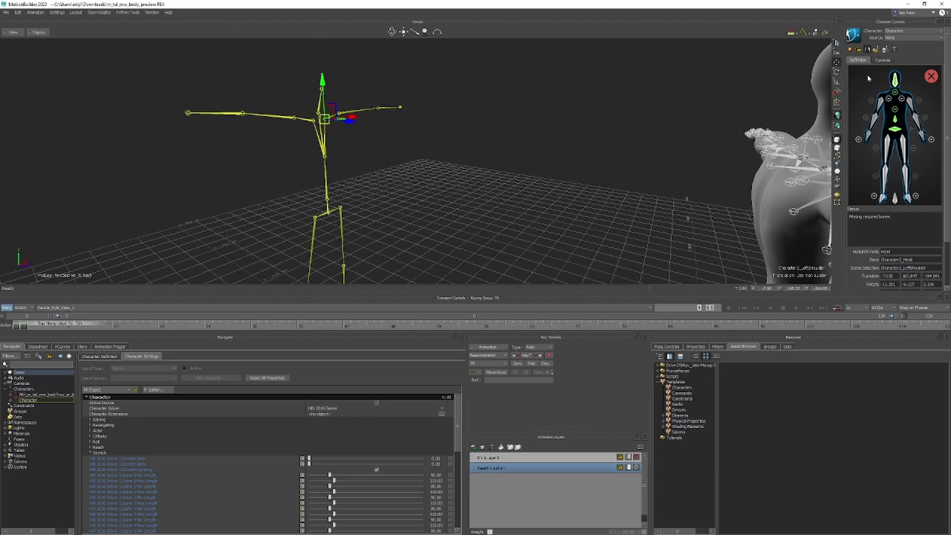
click(901, 100)
right_click(870, 144)
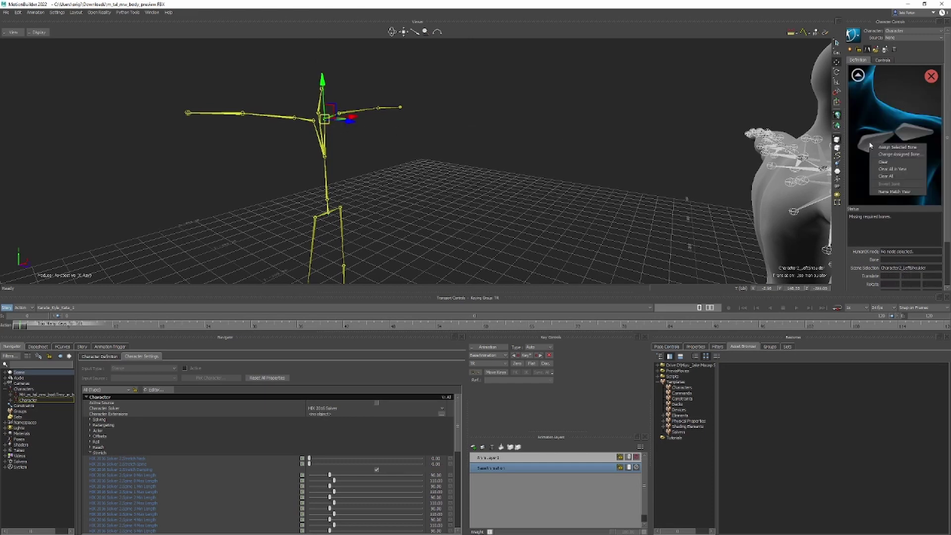
click(896, 147)
click(858, 75)
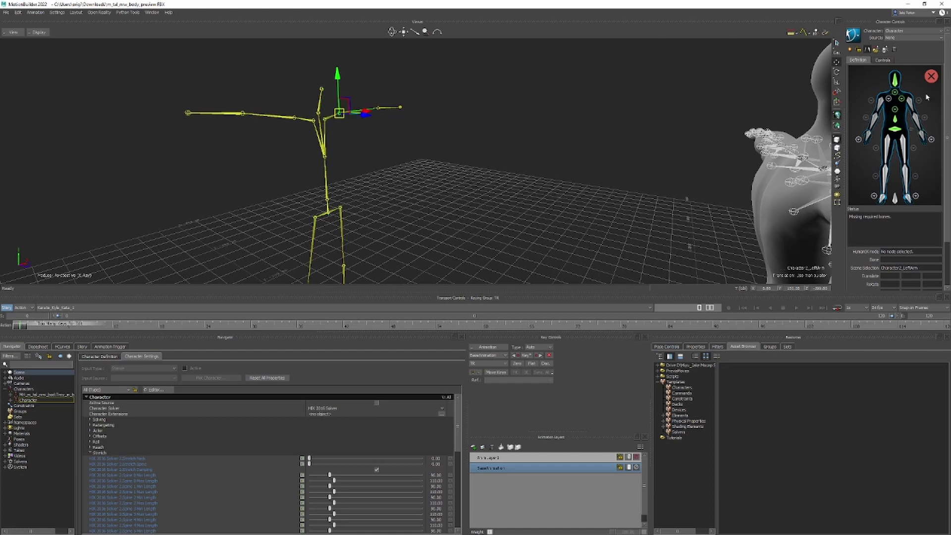
- Assign the mocap skeleton's left upper arm and forearm joints to the LeftArm and LeftForeArm slots
right_click(909, 105)
click(911, 108)
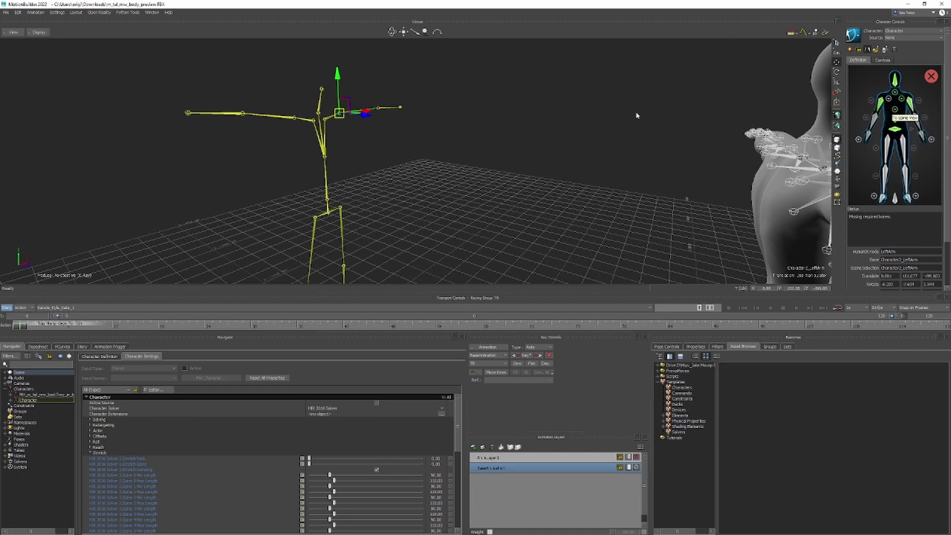
click(378, 108)
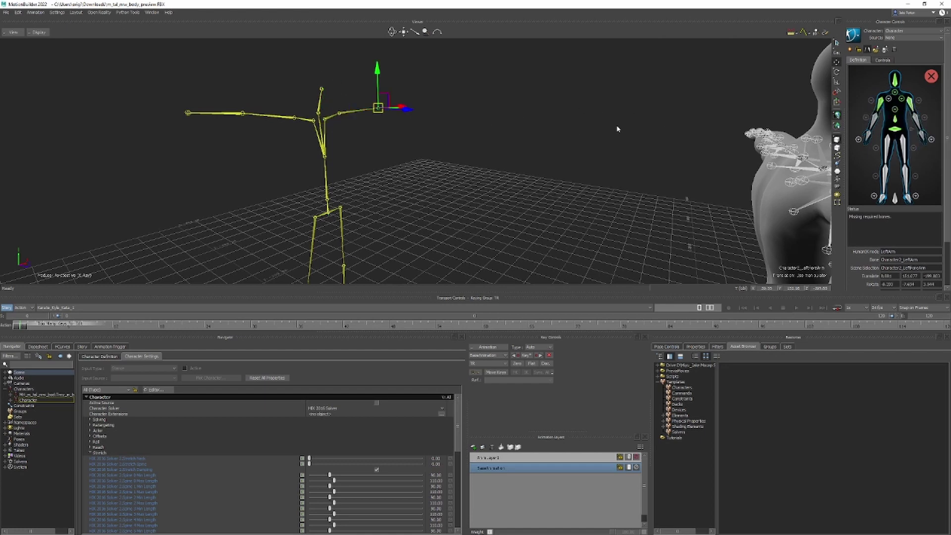
right_click(916, 123)
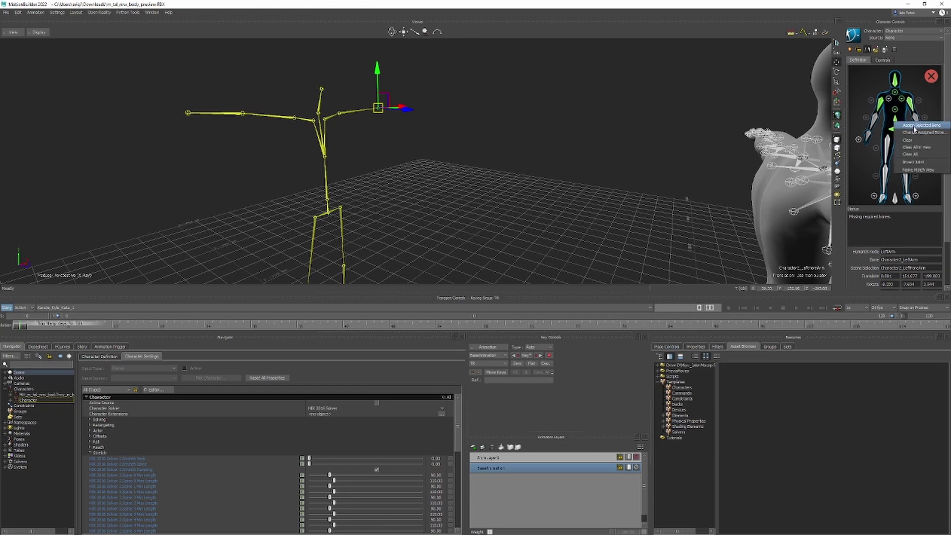
click(913, 125)
- Assign the mocap skeleton's left hand joint to the LeftHand slot of the character definition
click(400, 107)
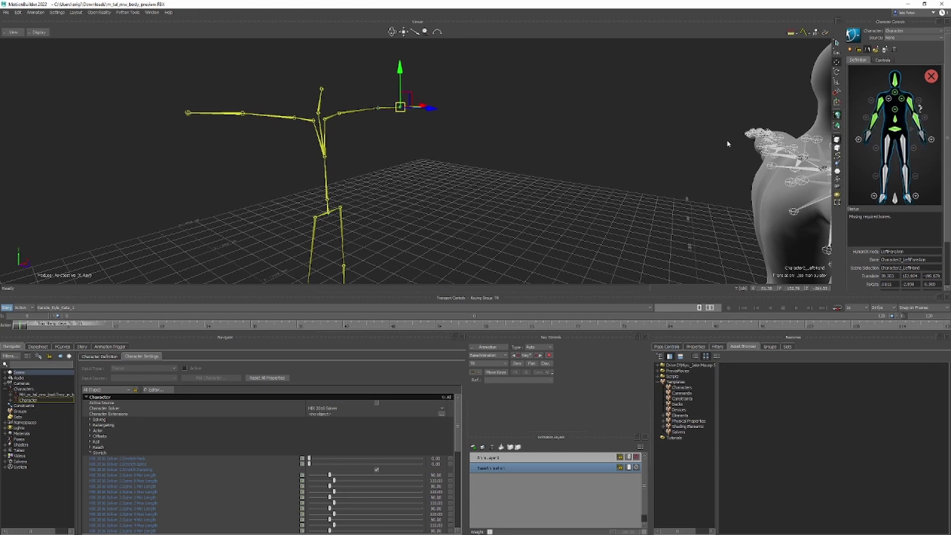
right_click(924, 140)
click(920, 142)
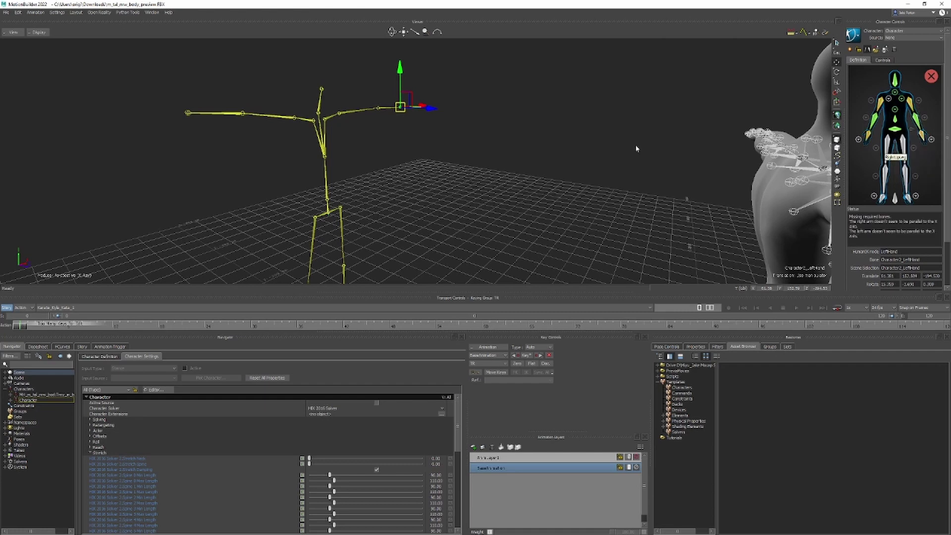
- Clear the LeftShoulder slot and reassign the mocap skeleton's left shoulder joint to it
click(339, 207)
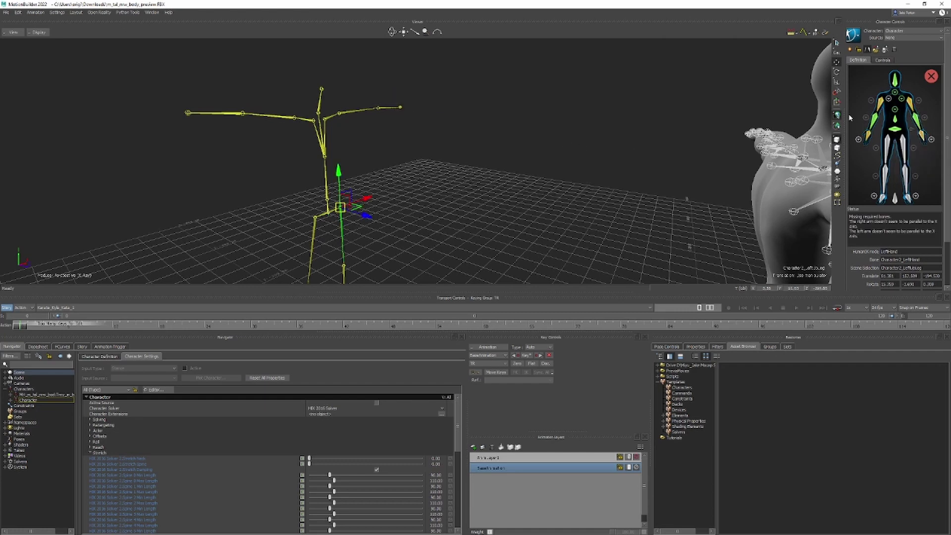
click(901, 99)
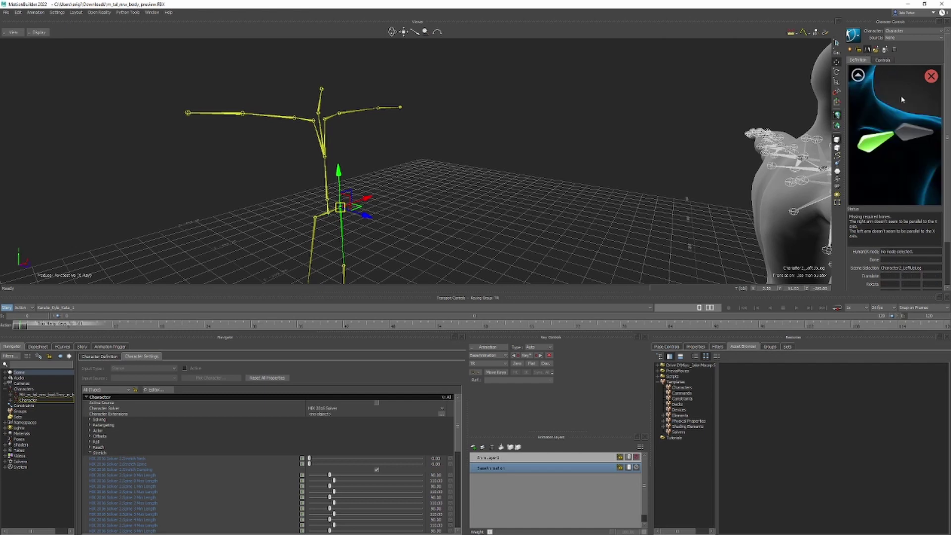
click(330, 116)
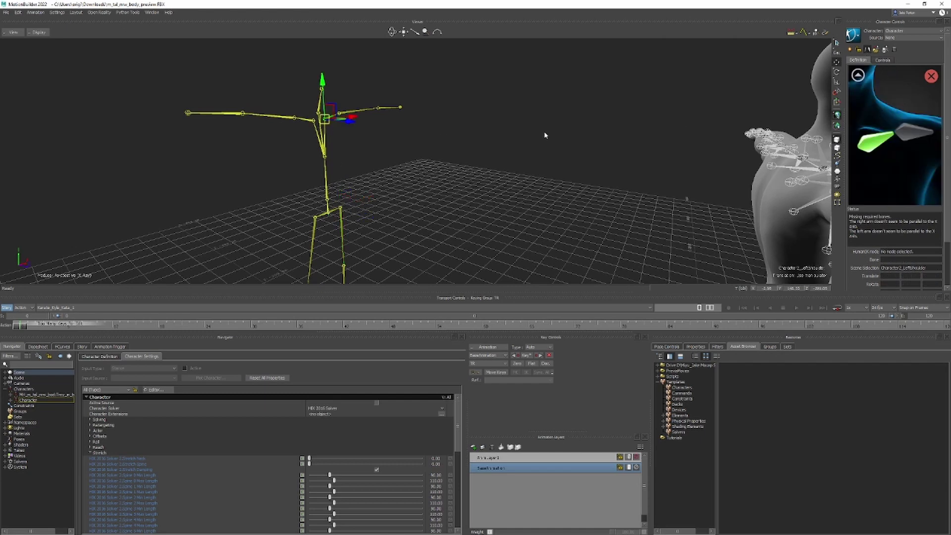
right_click(872, 144)
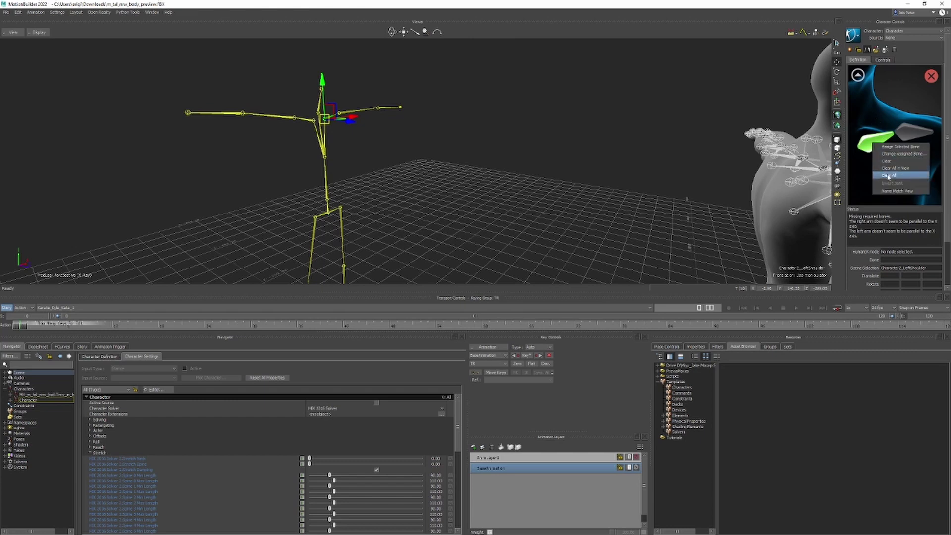
click(887, 161)
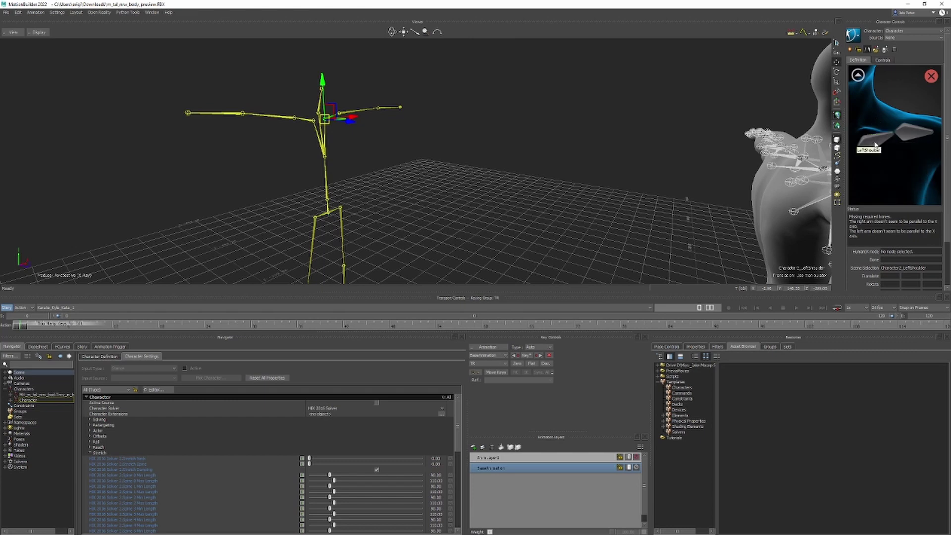
right_click(876, 145)
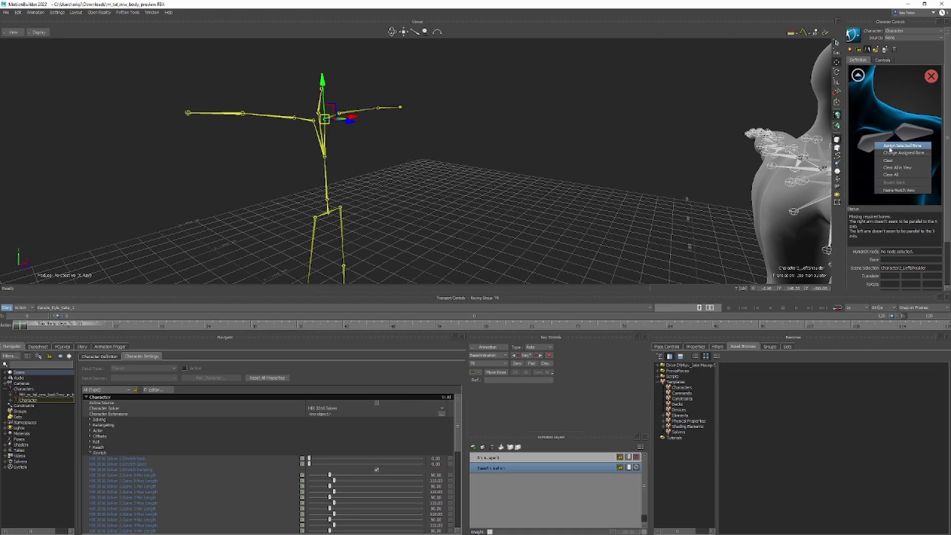
click(890, 147)
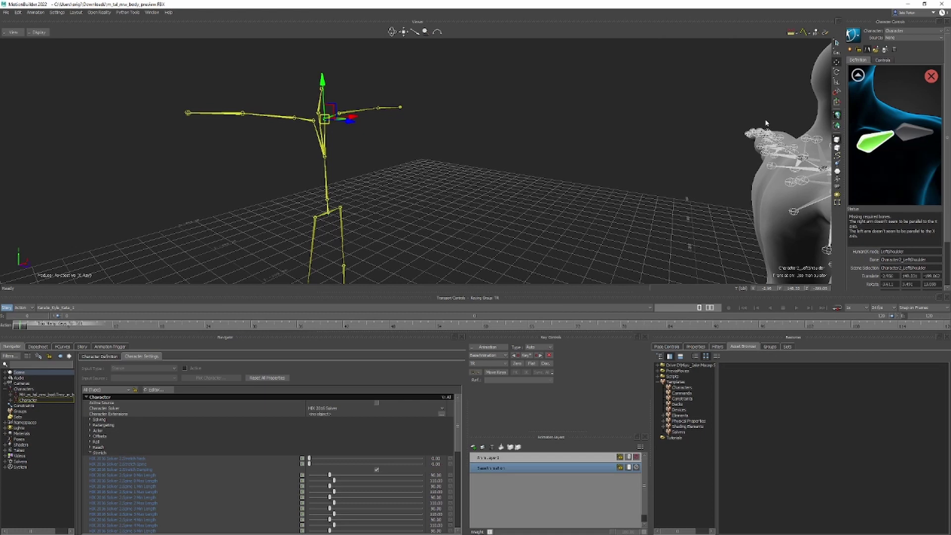
click(857, 75)
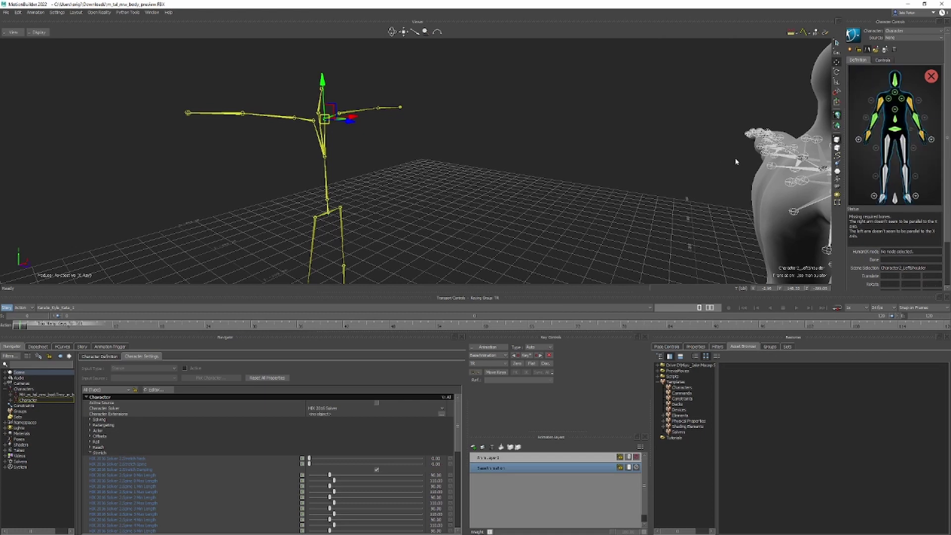
- Assign the mocap skeleton's left upper leg joint to the LeftUpLeg slot of the character definition
click(358, 244)
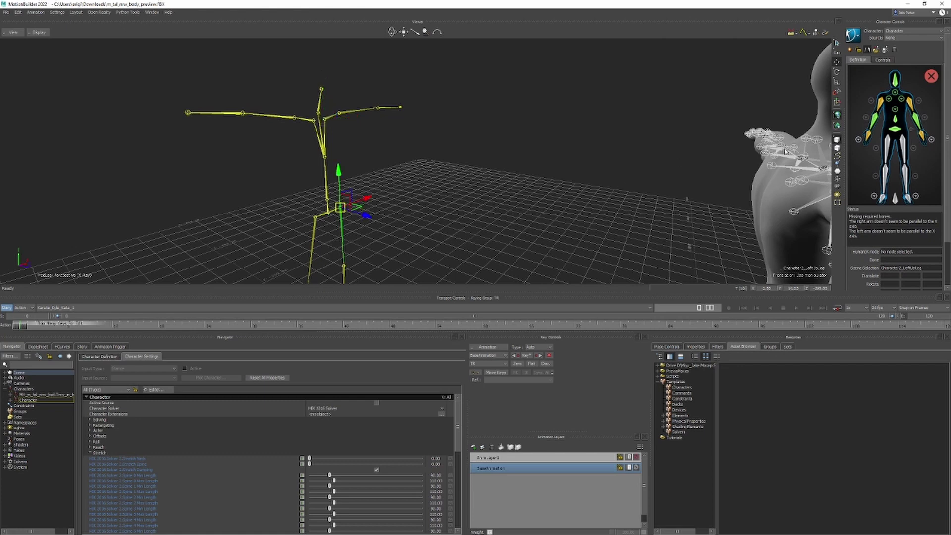
right_click(901, 149)
click(919, 151)
- Assign the mocap skeleton's left knee and ankle joints to the LeftLeg and LeftFoot slots
click(906, 177)
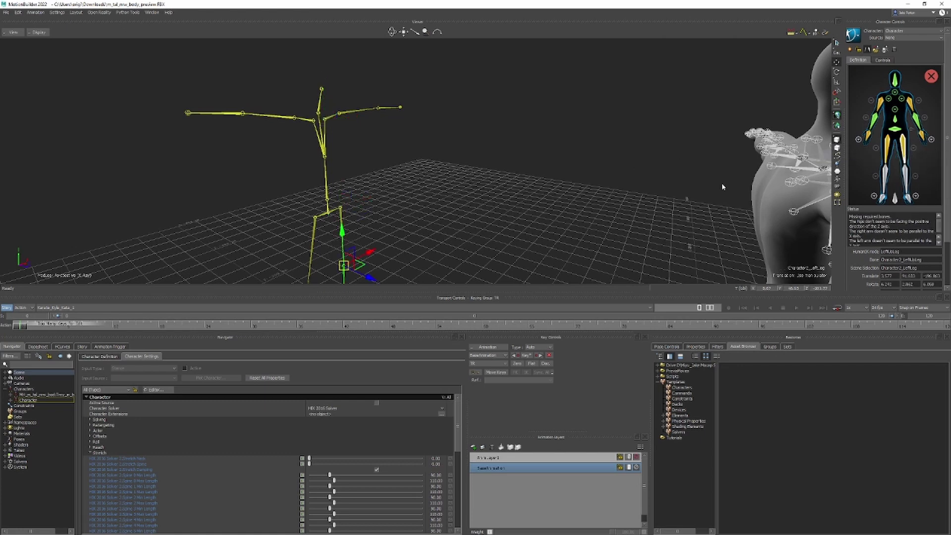
right_click(904, 178)
click(919, 181)
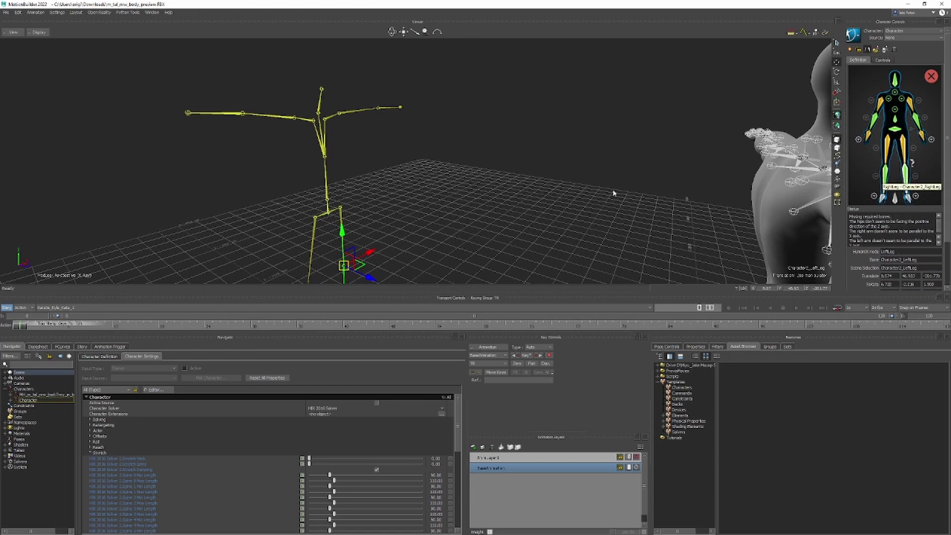
right_click(907, 197)
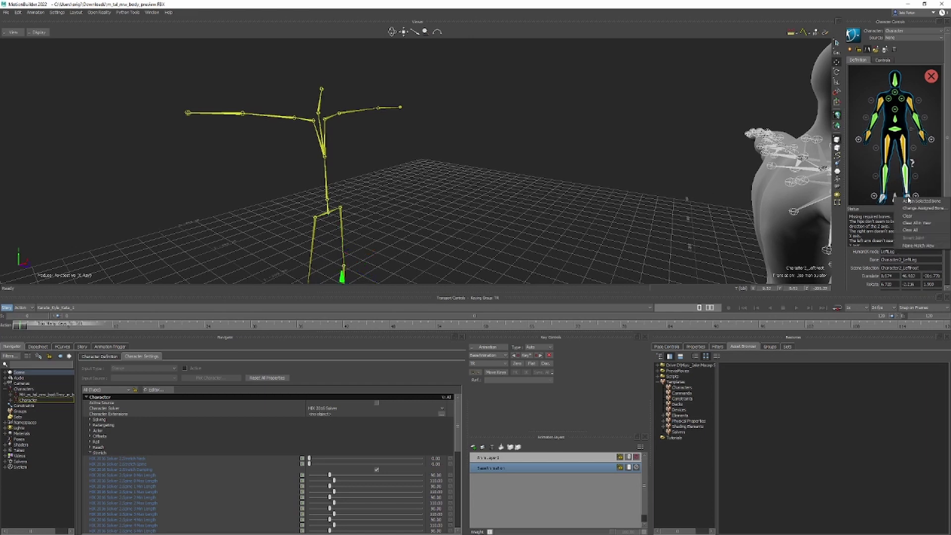
click(919, 200)
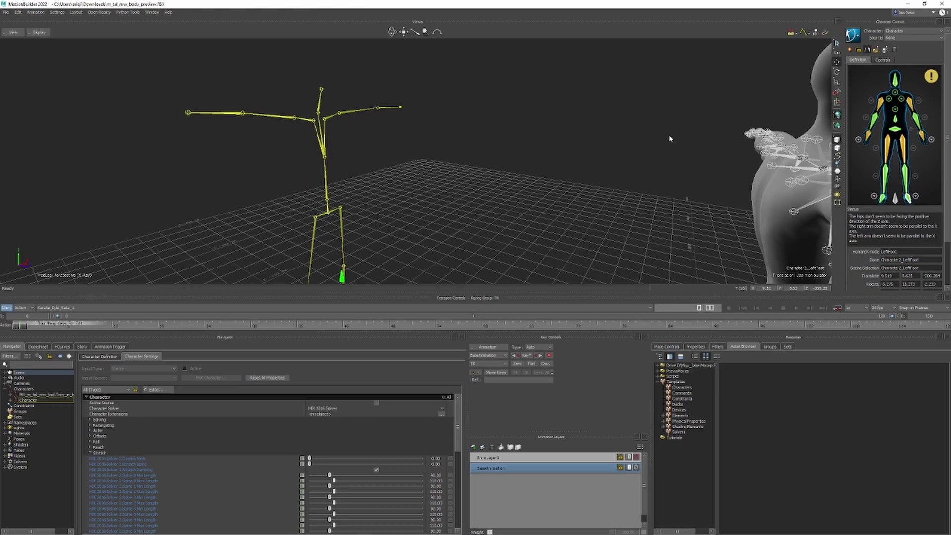
- Create a biped control rig for the mocap character and set its source to None
ctrl+shift+drag(685, 132, 640, 130)
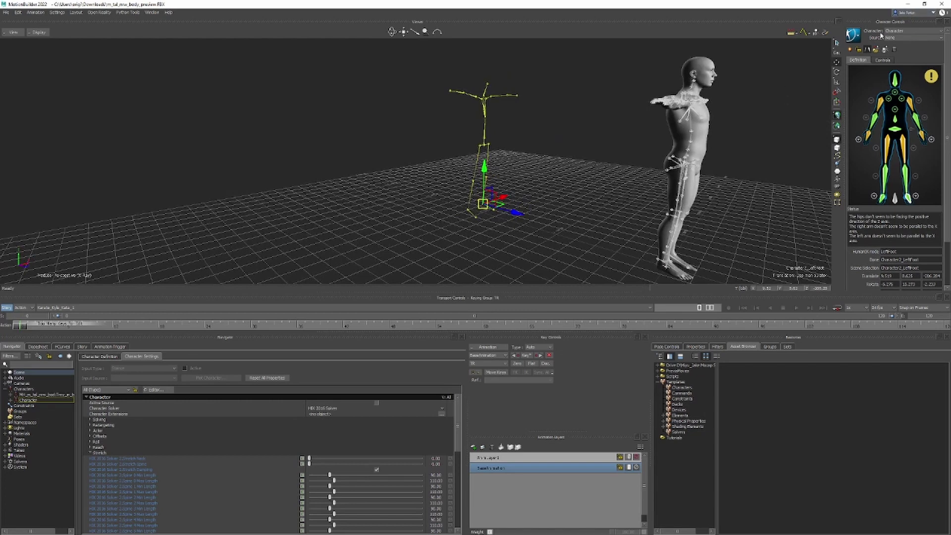
click(856, 37)
mouse_move(874, 54)
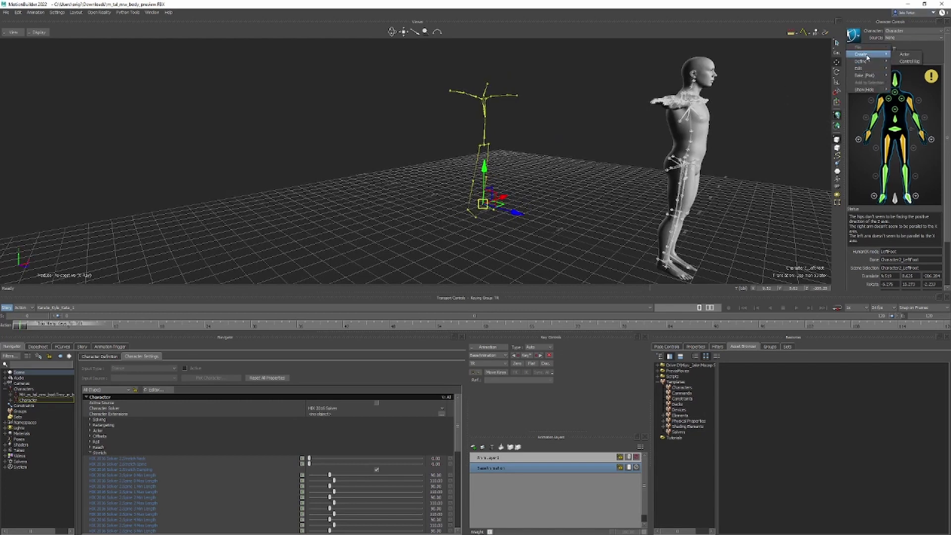
click(909, 61)
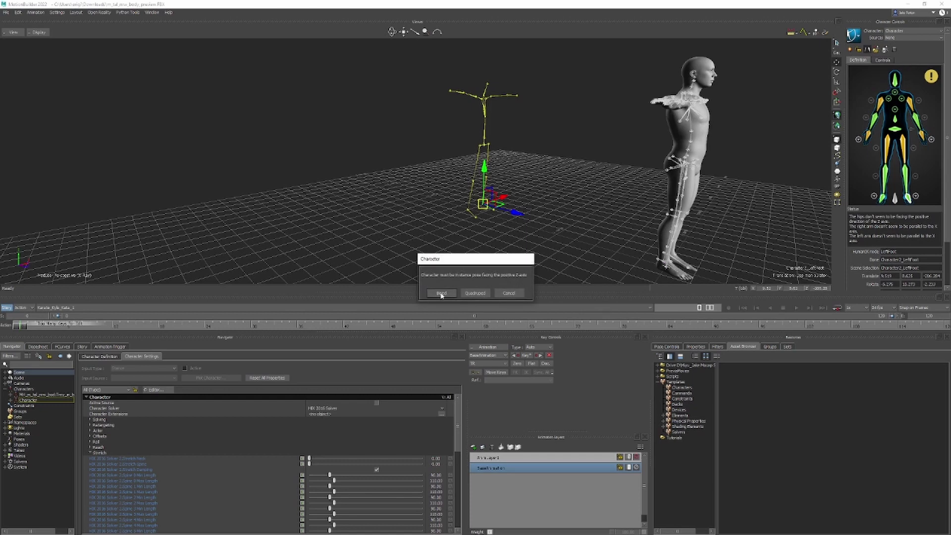
click(441, 294)
click(442, 295)
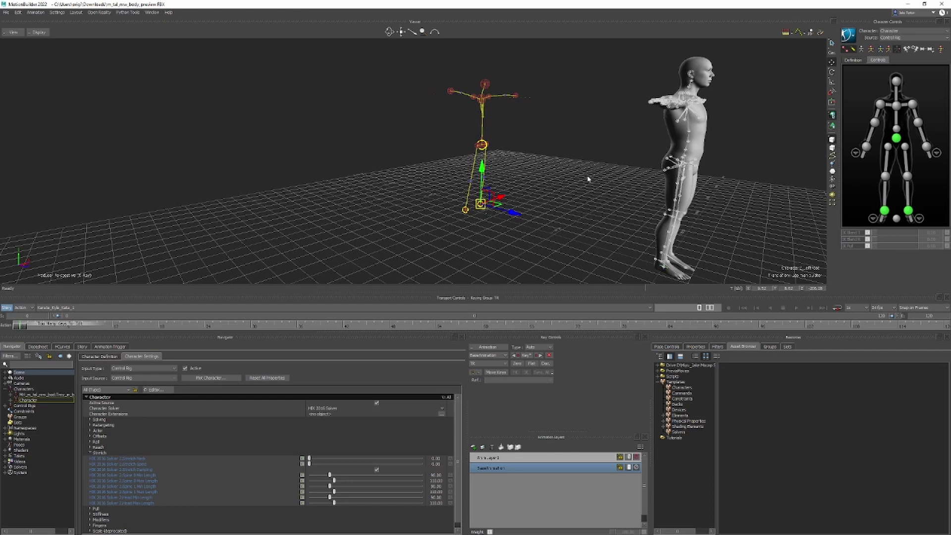
click(897, 38)
click(893, 44)
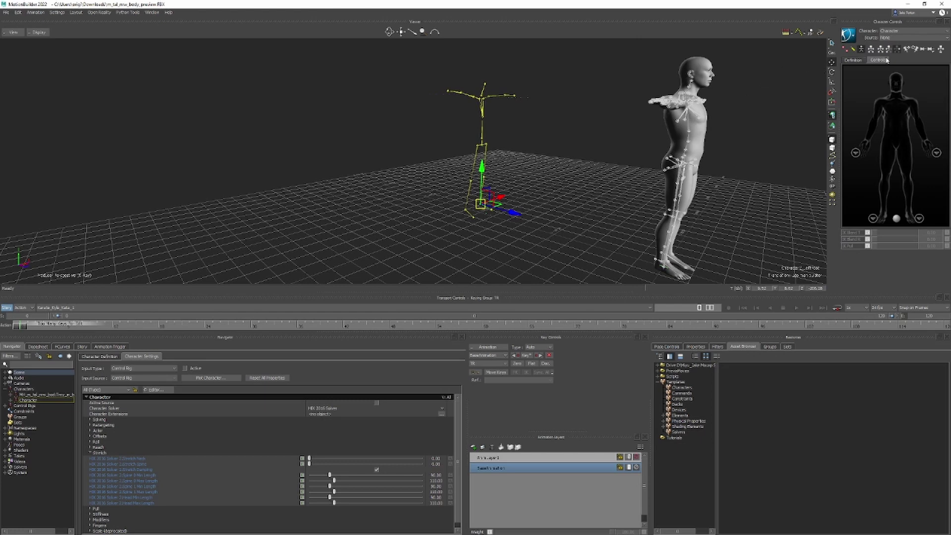
- Make the body mesh's character the current one and set its source to the mocap character named Character
click(902, 31)
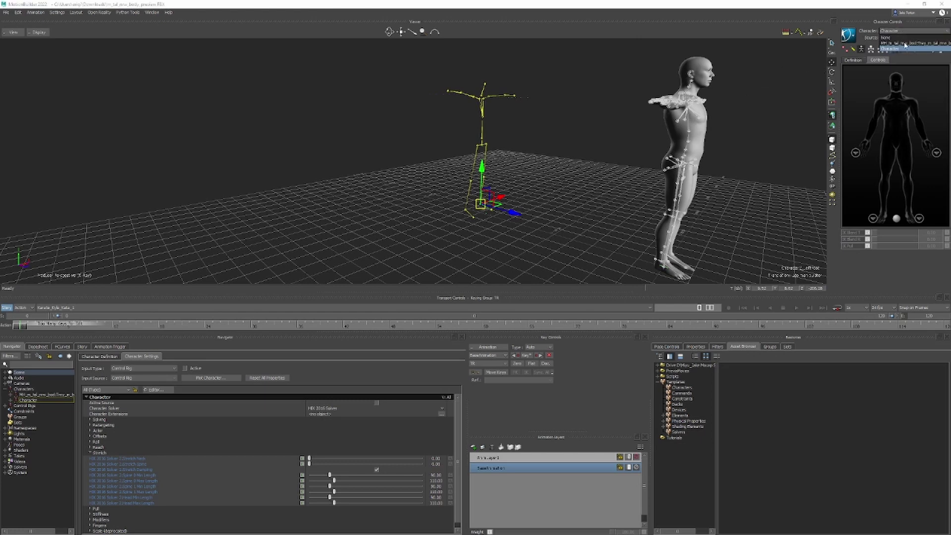
click(898, 43)
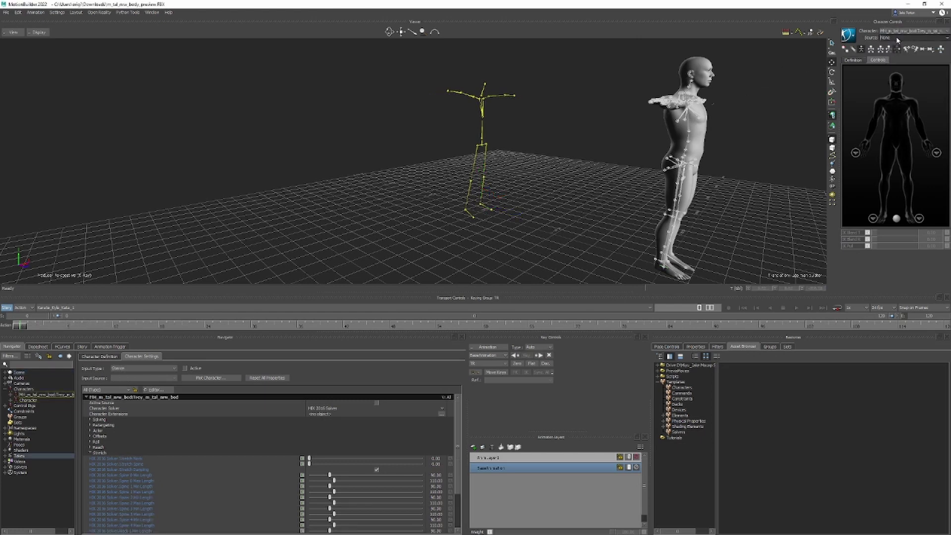
click(895, 38)
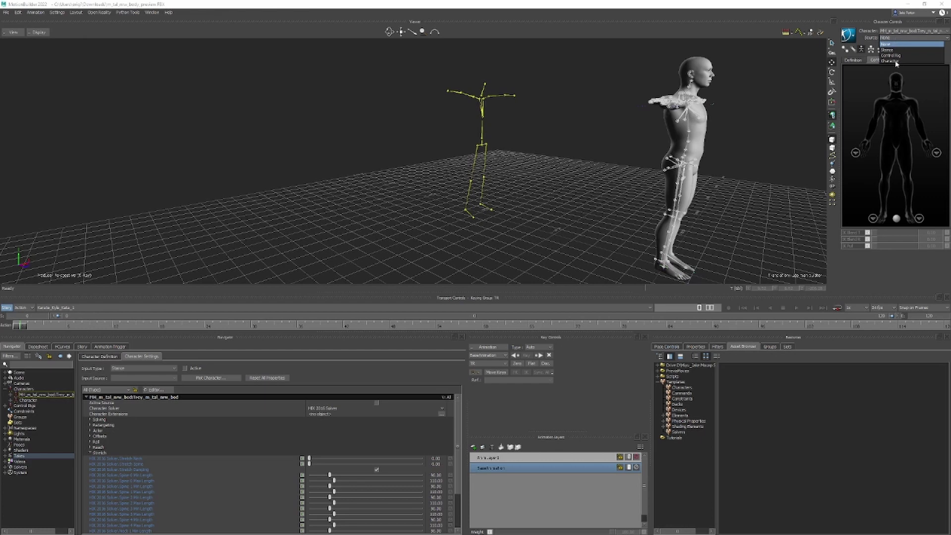
click(895, 61)
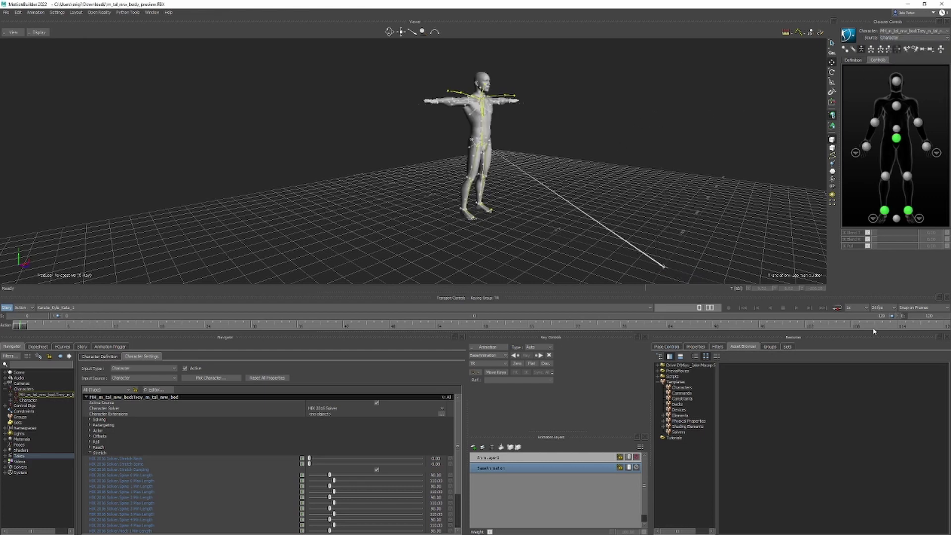
- Set the timeline's end frame to 1700 and play back the karate motion on the body character
double_click(930, 315)
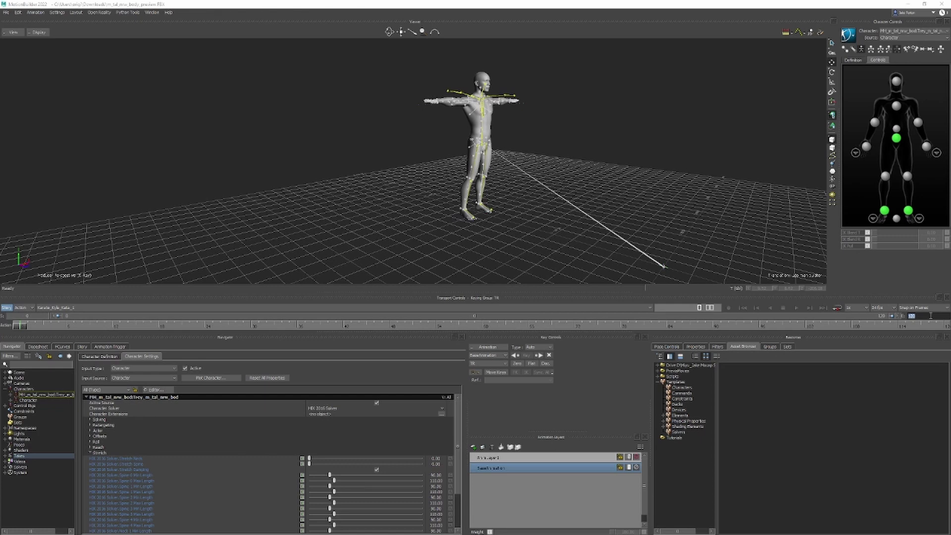
text(37)
key(Return)
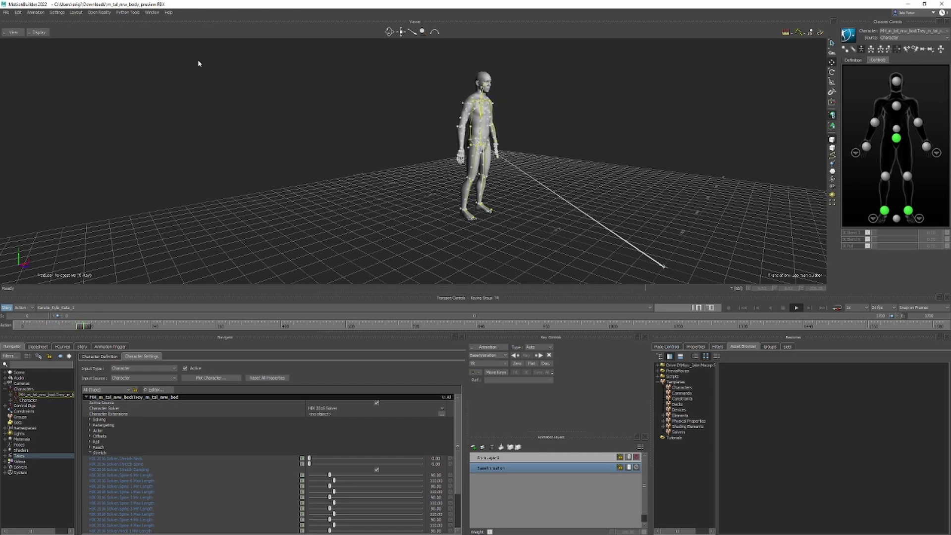
- Change the viewport display from X-Ray to Models Only so just the animated body mesh is shown
click(33, 33)
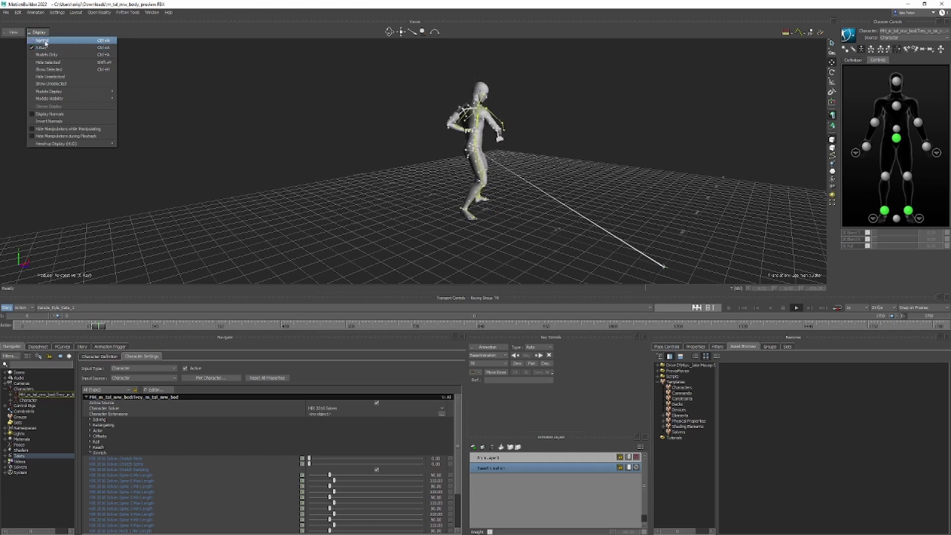
click(46, 47)
click(38, 32)
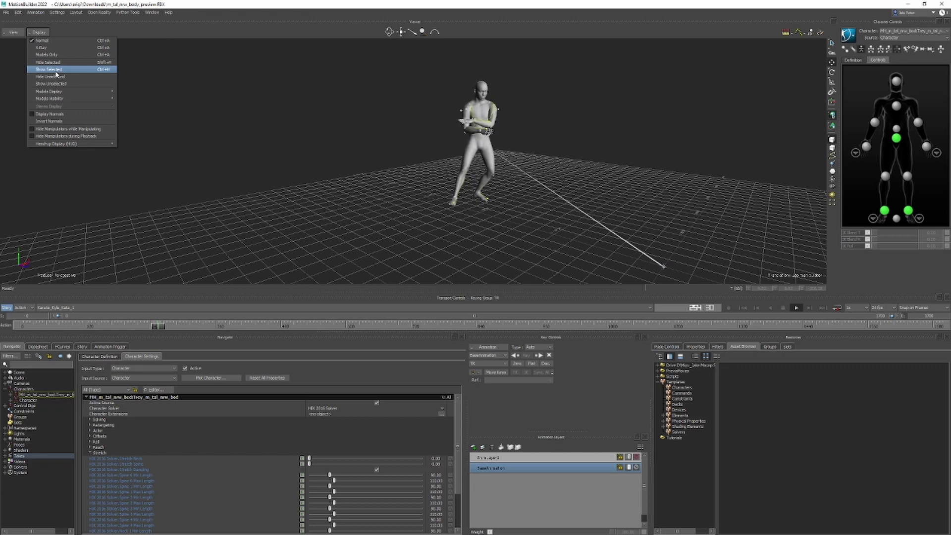
click(53, 56)
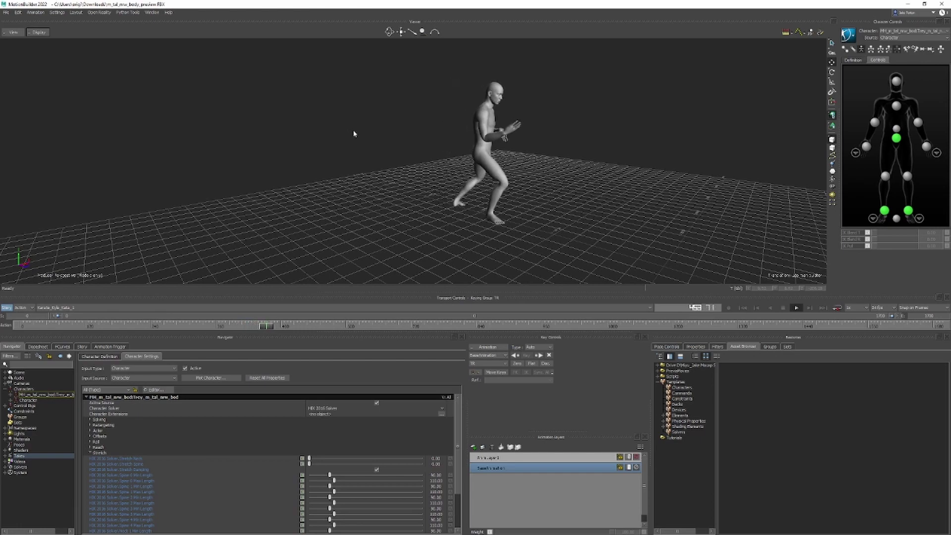
mouse_move(386, 144)
ctrl+shift+mouse_down()
mouse_move(364, 142)
mouse_move(381, 142)
ctrl+shift+mouse_up()
scroll(468, 157, down, 3)
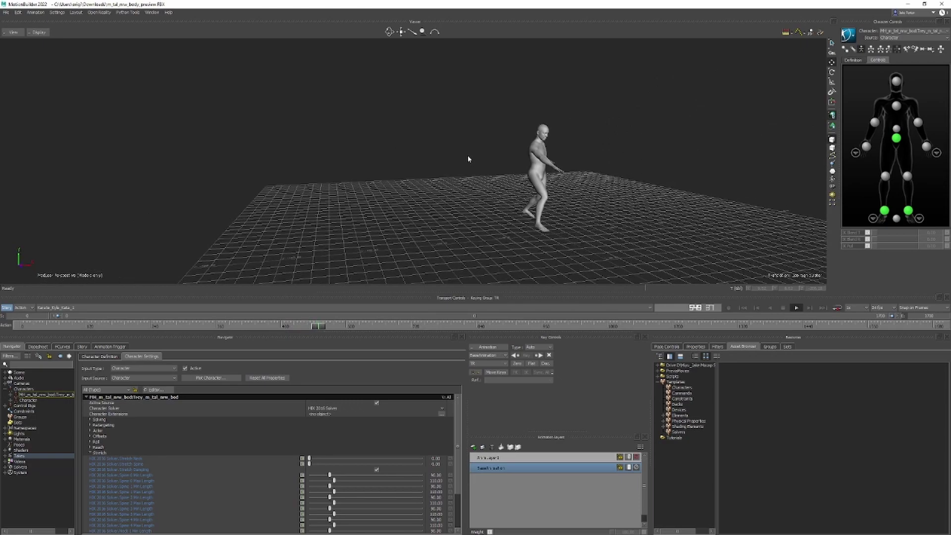
ctrl+shift+drag(462, 161, 371, 168)
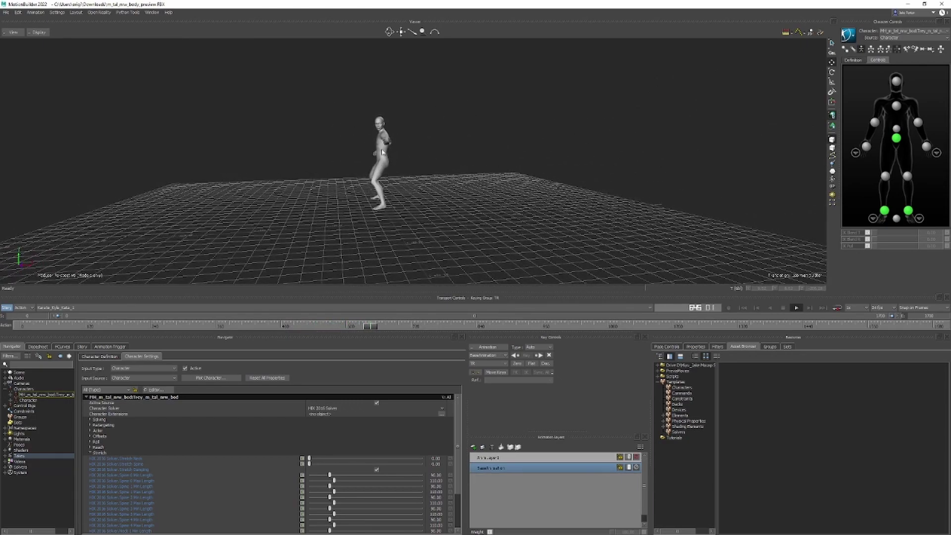